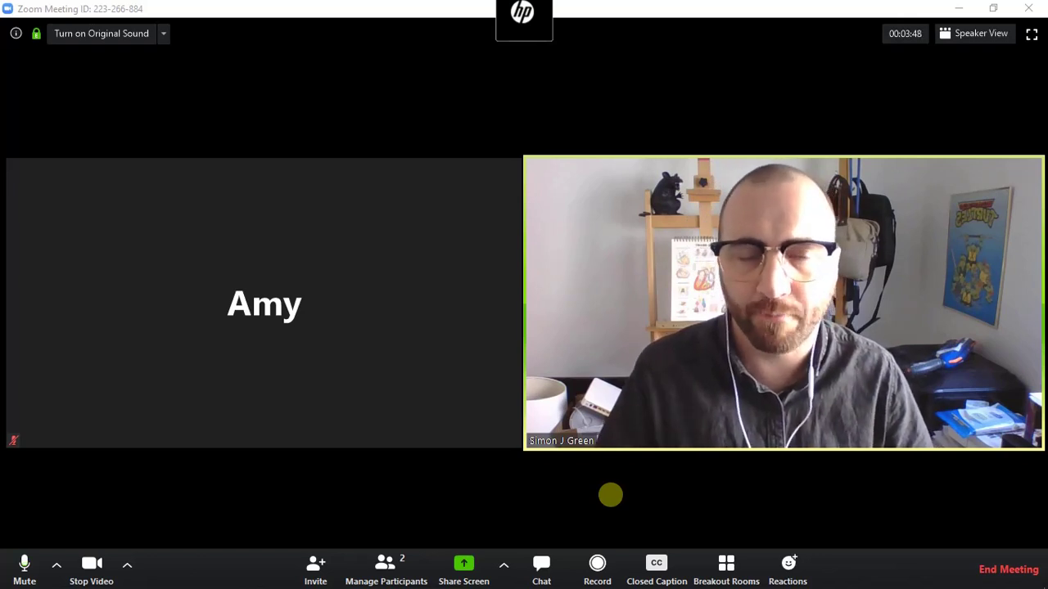
# Pin your own video as the main picture in Speaker View and return the meeting to Gallery View
pyautogui.click(969, 32)
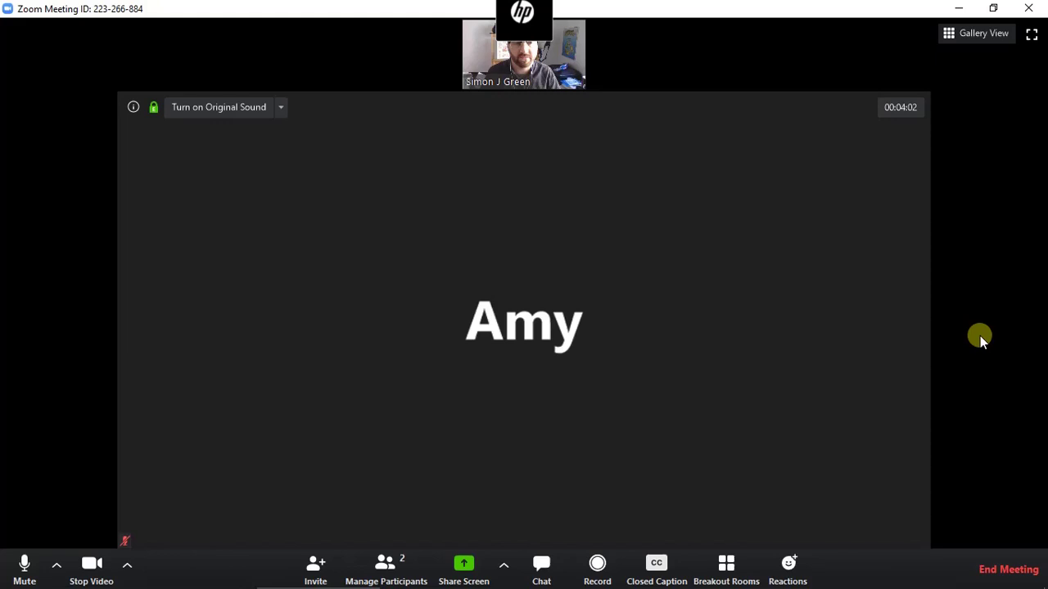
pyautogui.moveTo(546, 80)
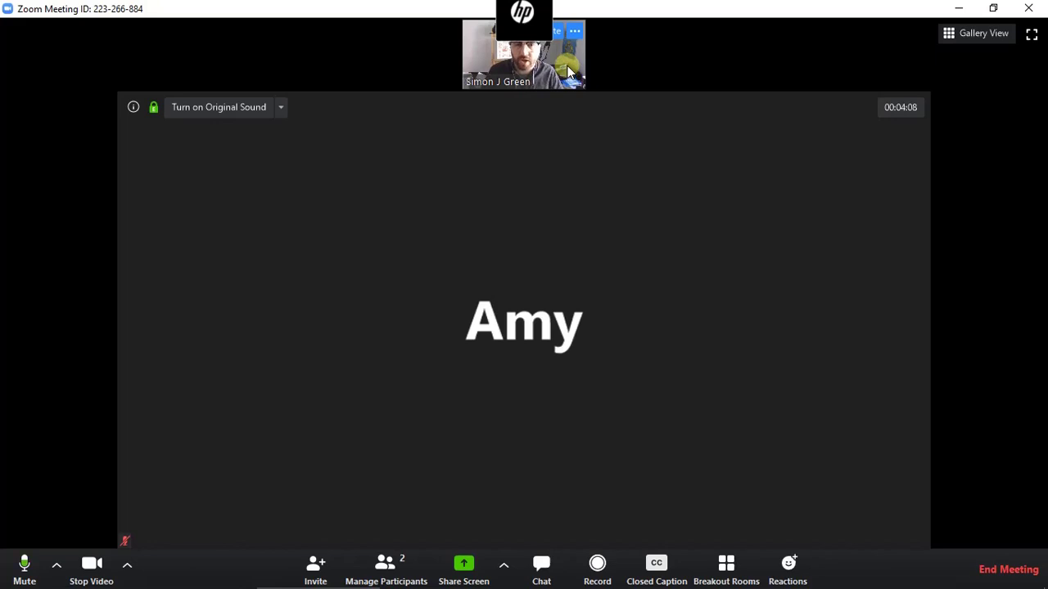
pyautogui.rightClick(569, 72)
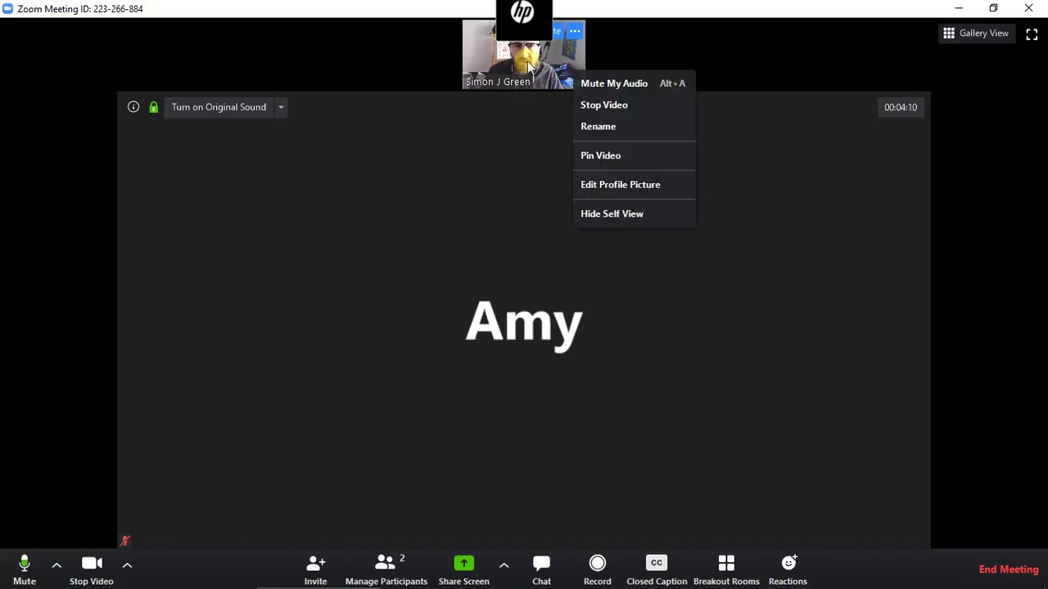
pyautogui.click(663, 48)
pyautogui.rightClick(573, 34)
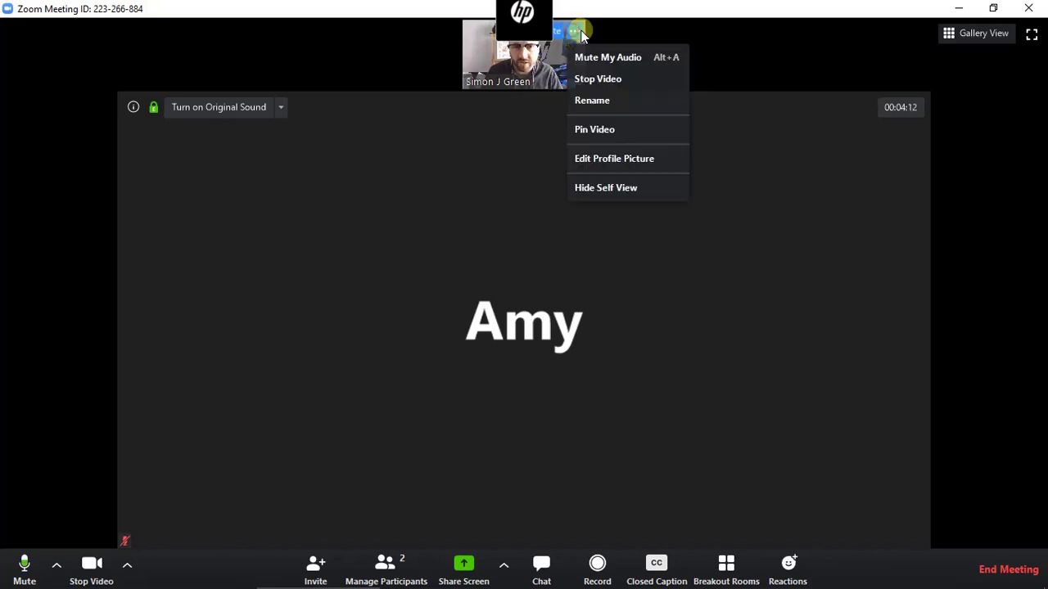
pyautogui.click(617, 124)
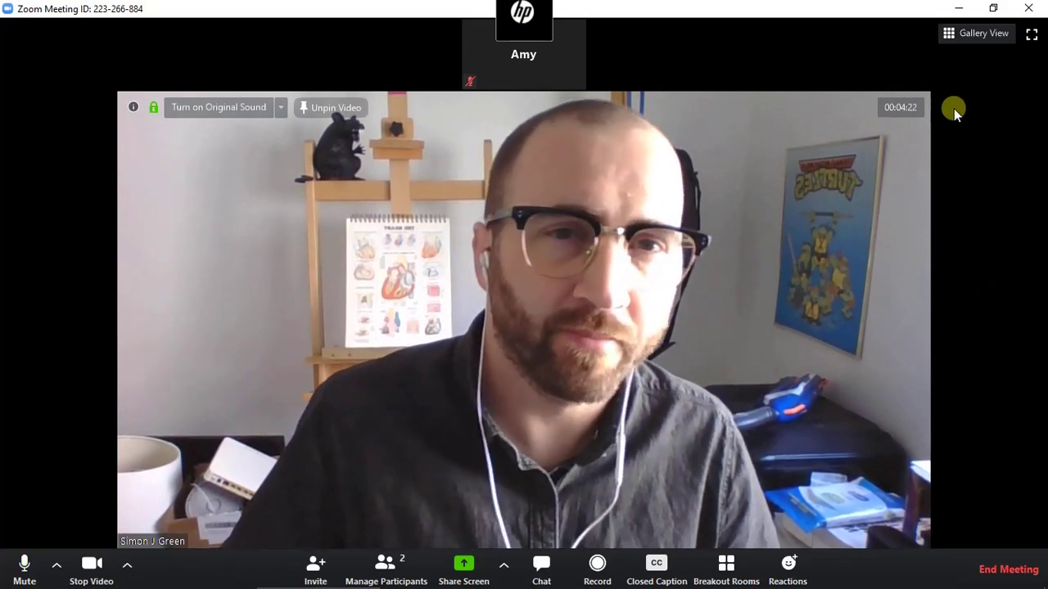
pyautogui.click(955, 33)
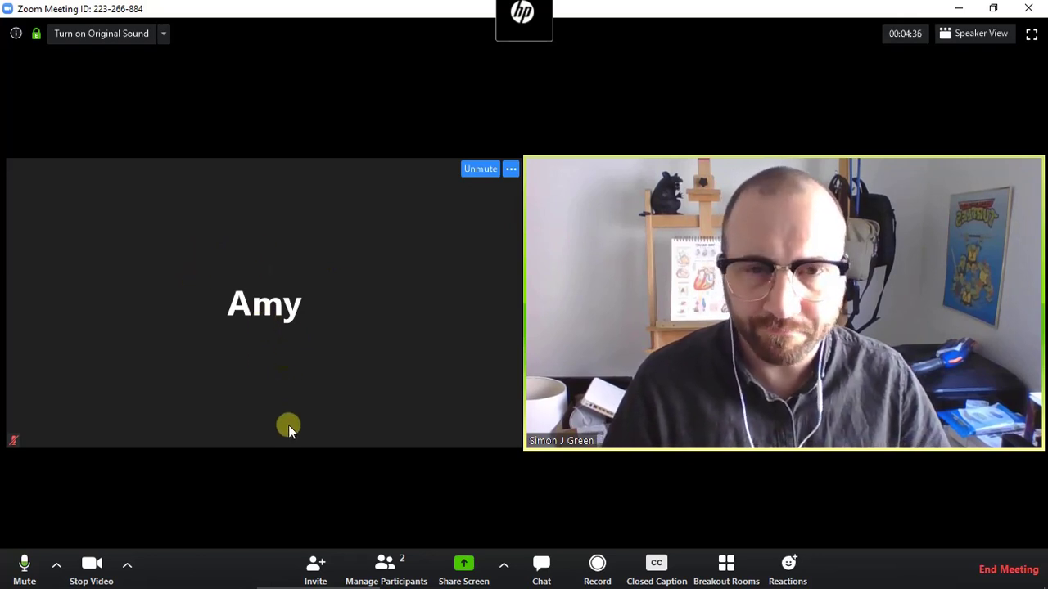
# Mute your microphone and try out the temporary unmute
pyautogui.click(18, 575)
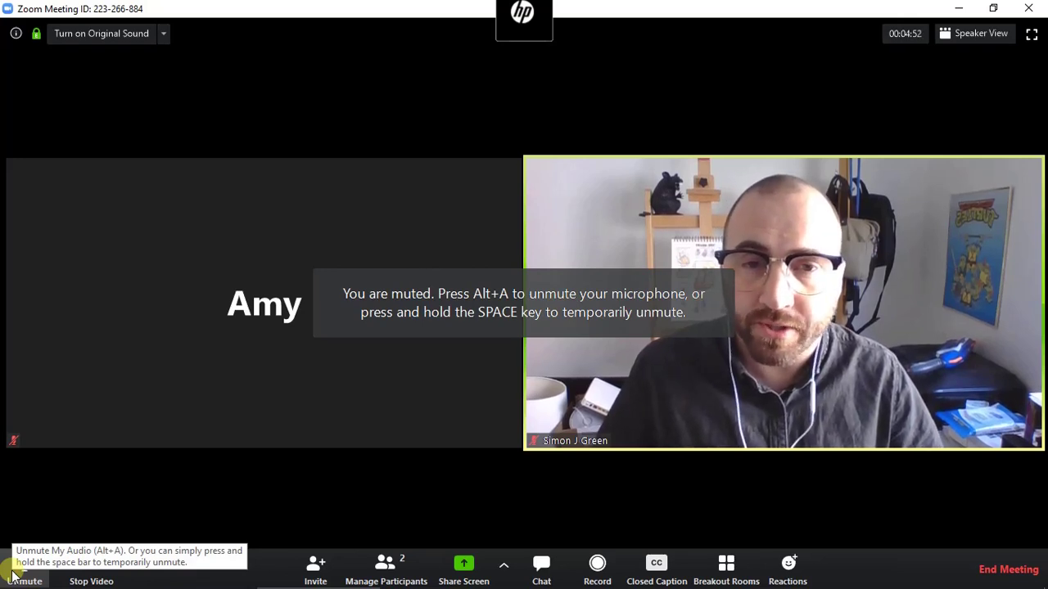
pyautogui.press('space')
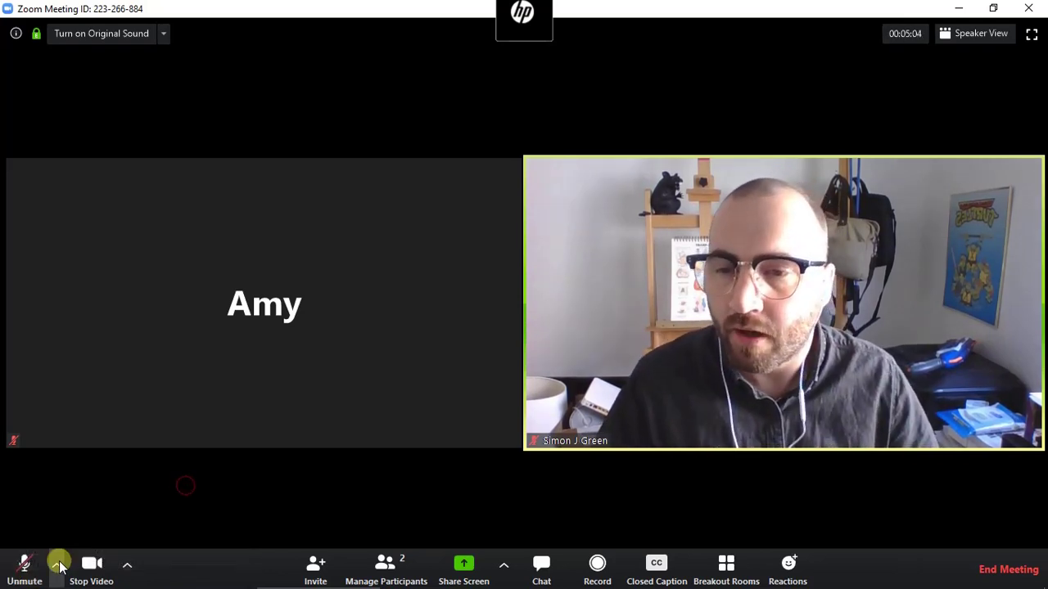
# Review the microphone and speaker choices and the meeting's audio settings
pyautogui.click(57, 565)
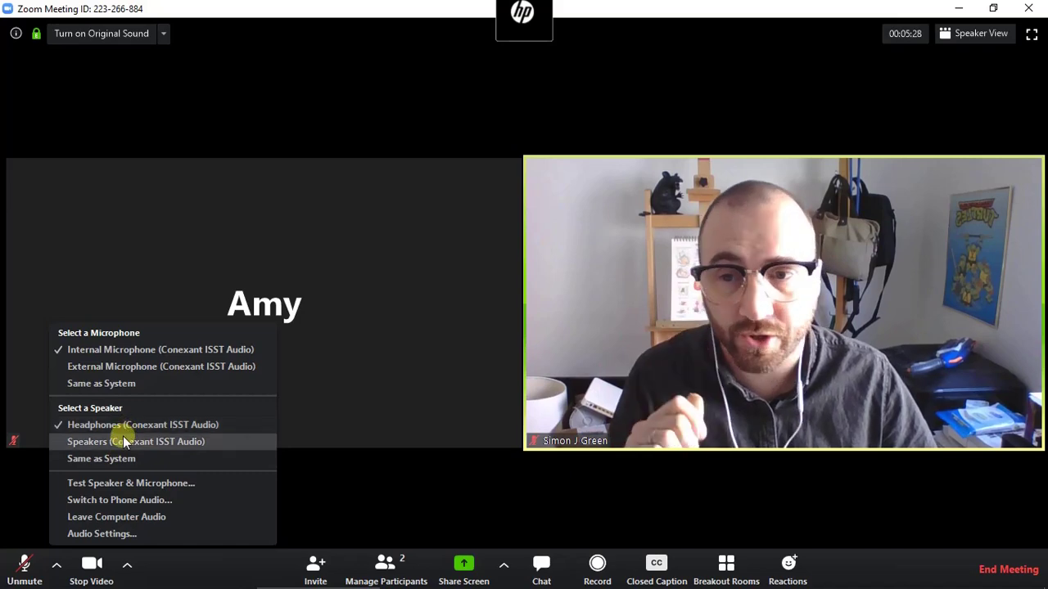
pyautogui.click(107, 533)
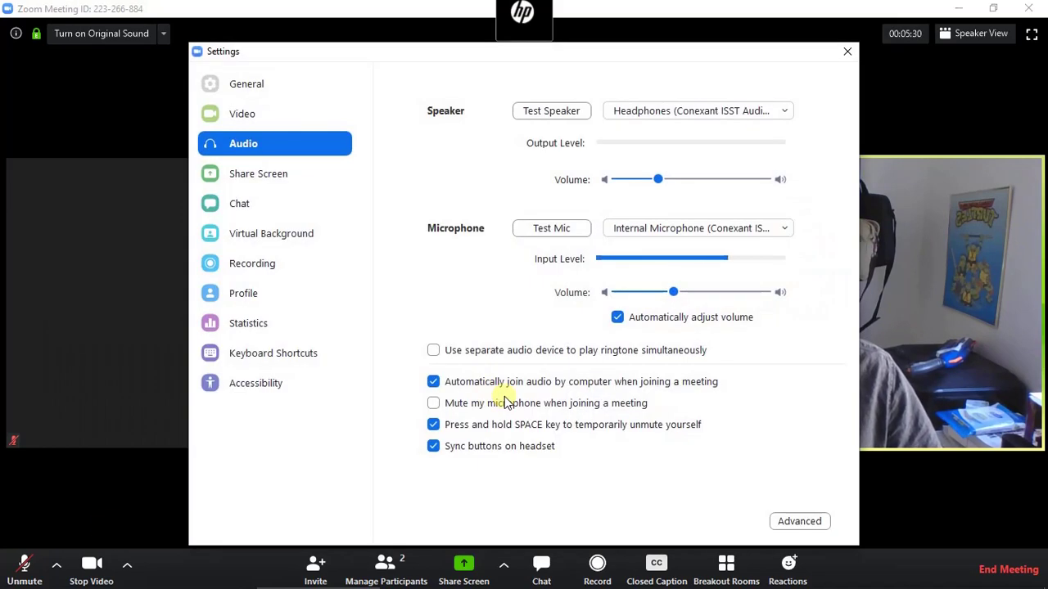
pyautogui.click(845, 50)
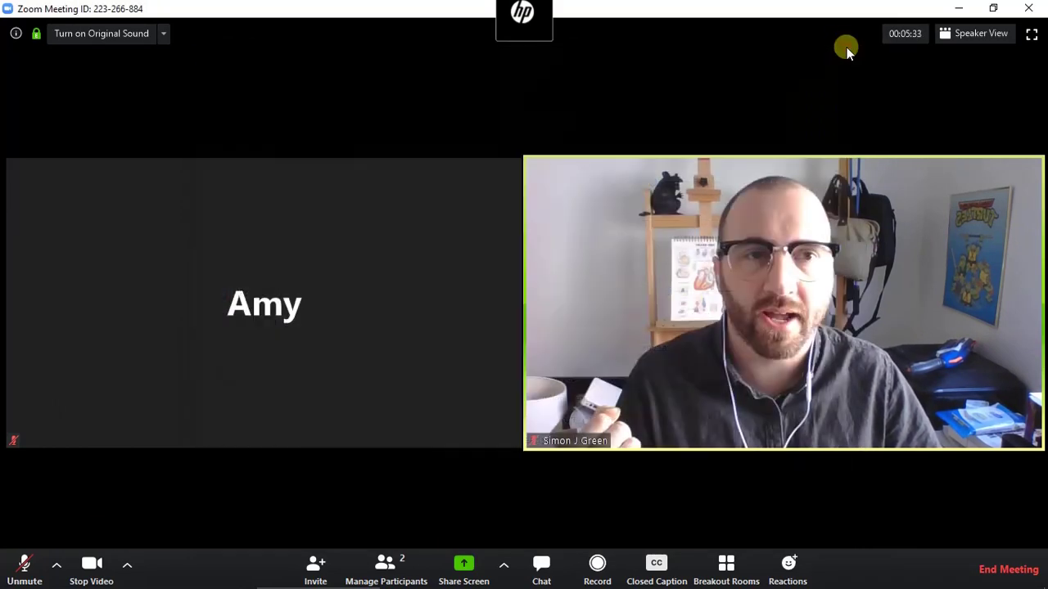
# Toggle your camera off and back on, and review the camera and meeting options in the video settings
pyautogui.click(92, 565)
pyautogui.click(92, 567)
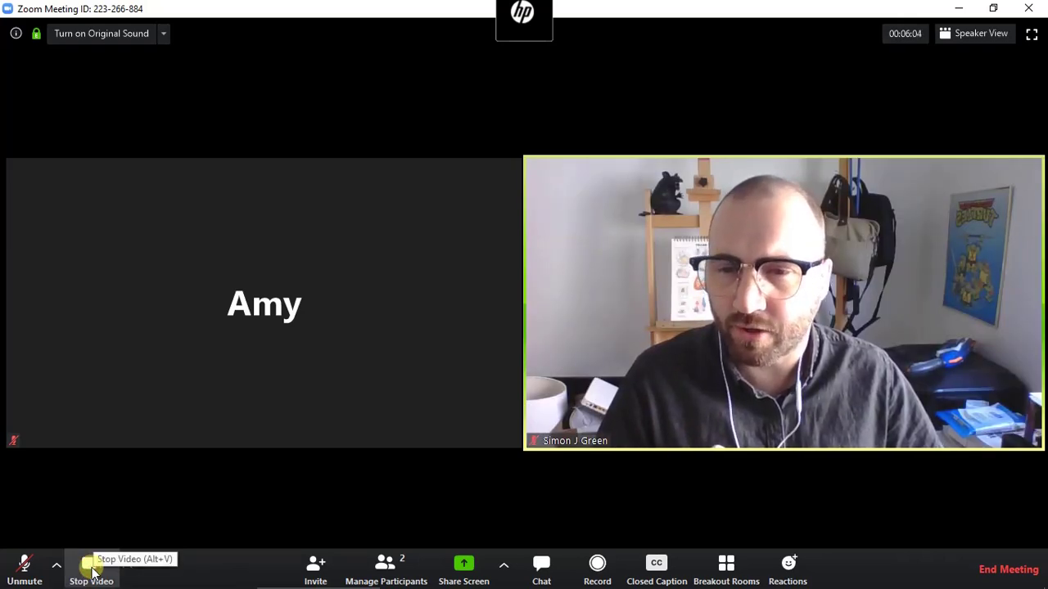
pyautogui.click(127, 565)
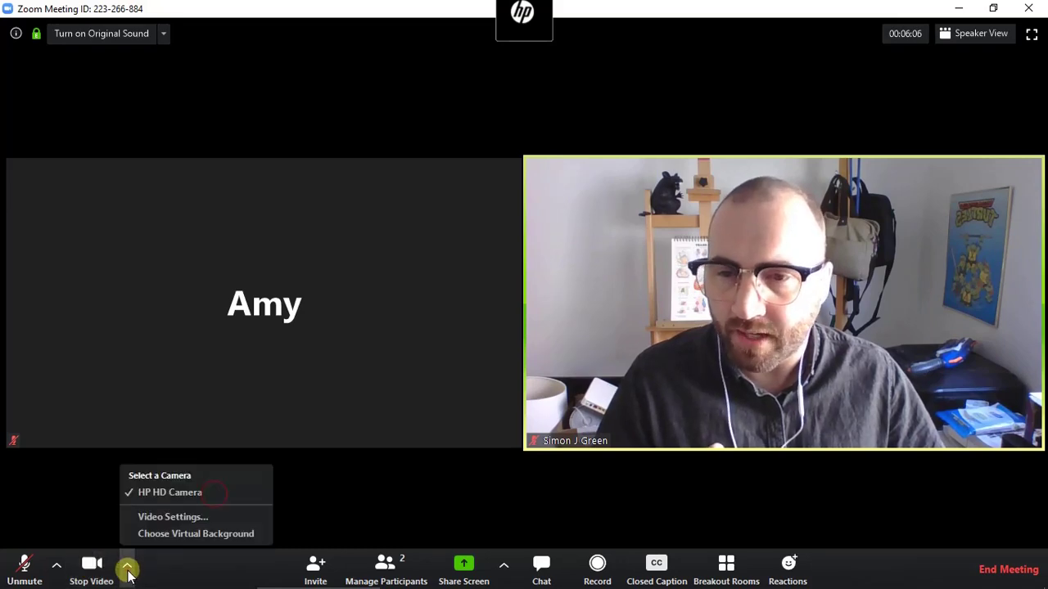
pyautogui.click(180, 517)
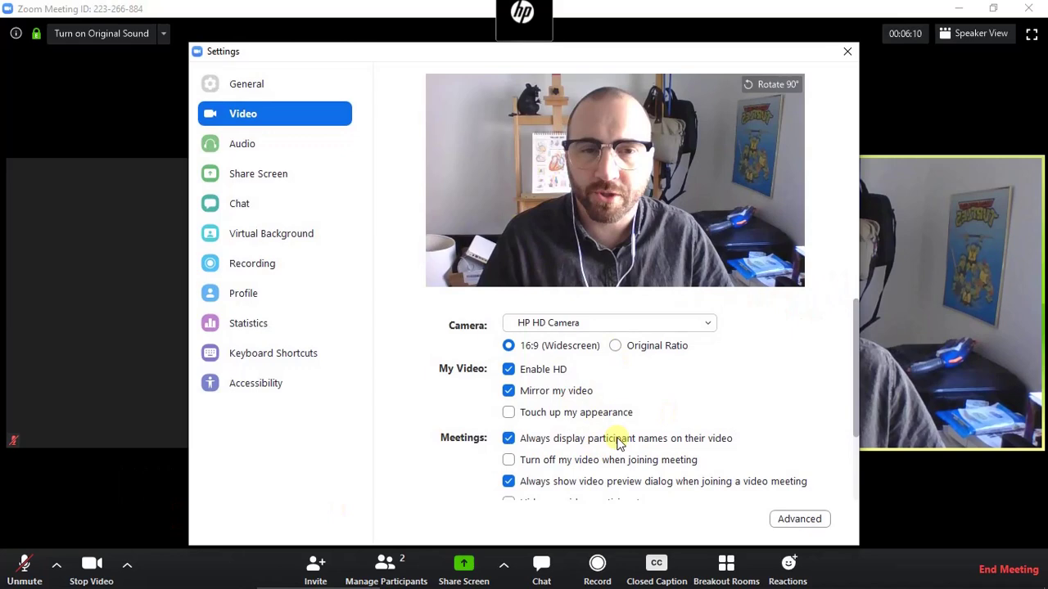
pyautogui.scroll(-3, 639, 450)
pyautogui.scroll(5, 654, 368)
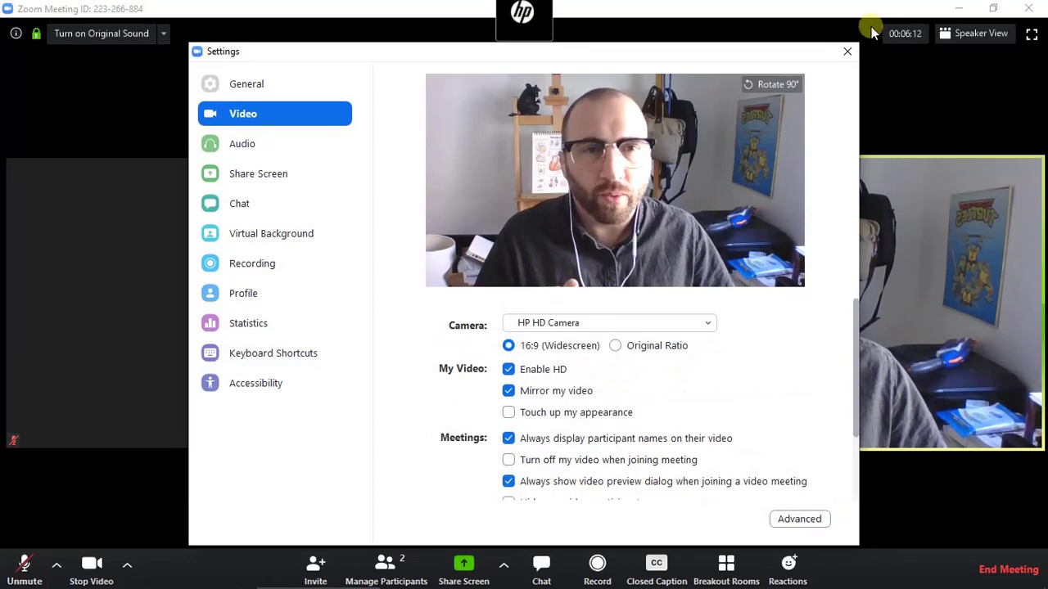
pyautogui.click(847, 51)
# Apply the bridge-at-sunset picture as the virtual background of your video
pyautogui.click(127, 565)
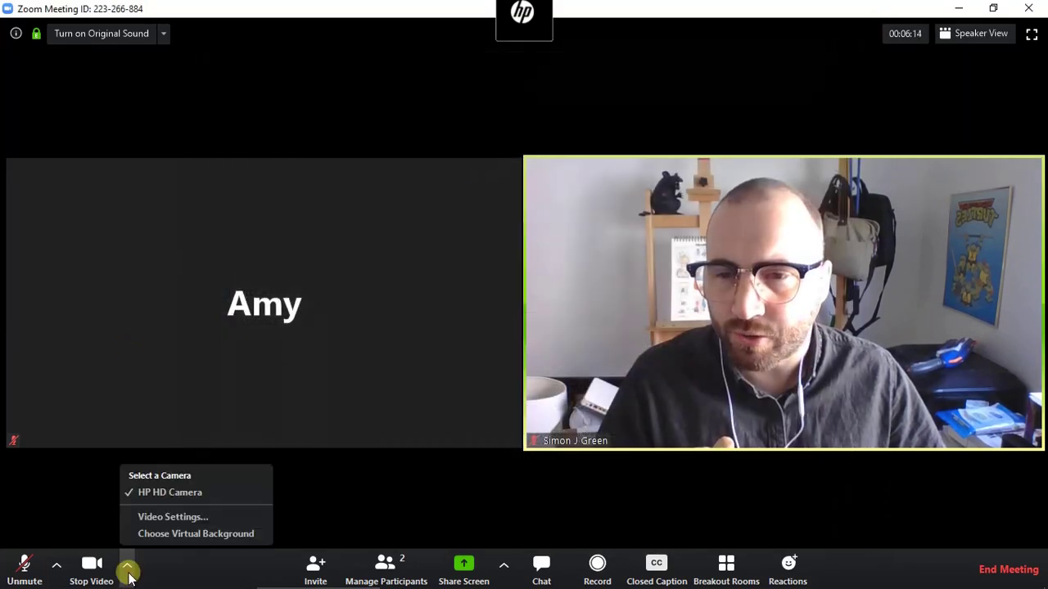
pyautogui.click(153, 532)
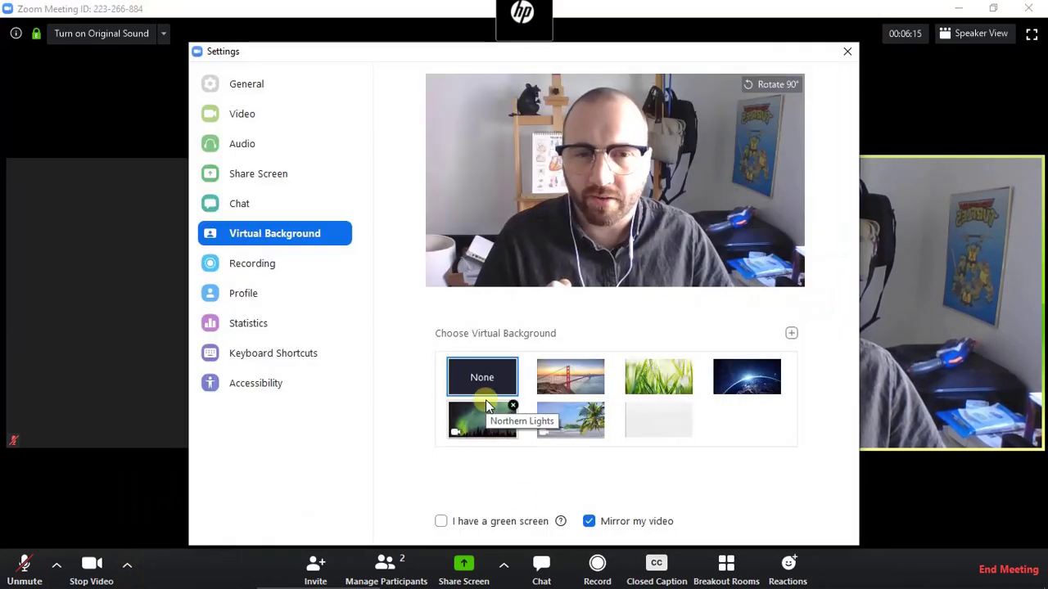
pyautogui.click(570, 379)
pyautogui.click(847, 51)
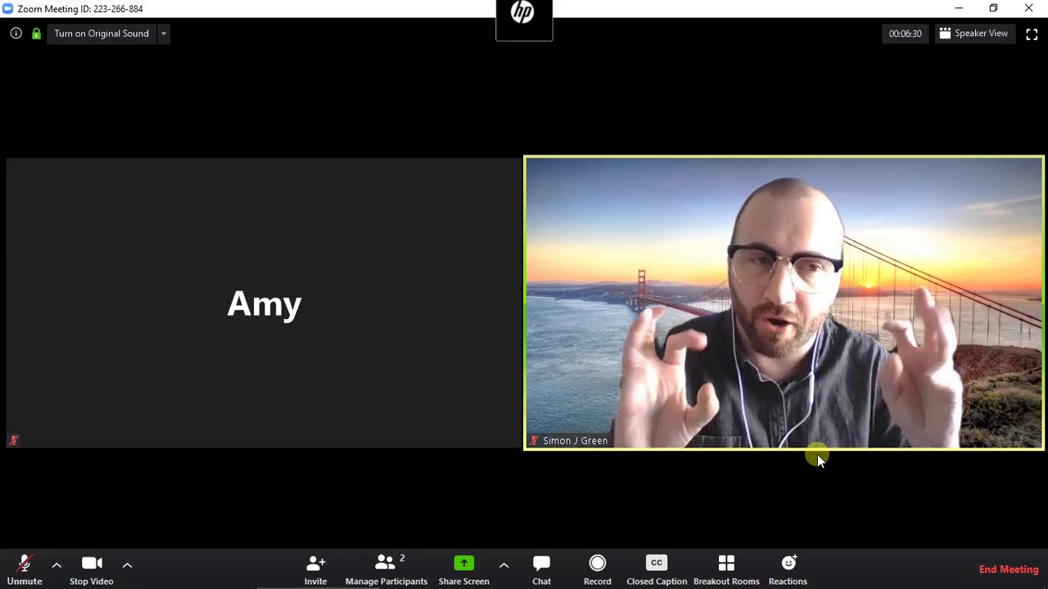
# Set the virtual background to None
pyautogui.click(127, 564)
pyautogui.click(164, 533)
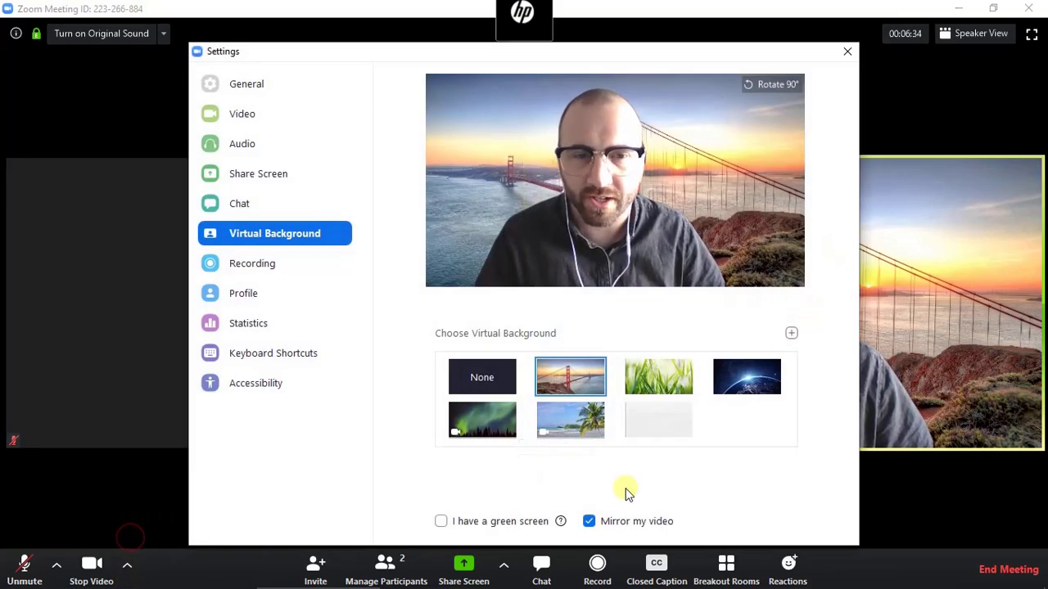
pyautogui.click(482, 379)
pyautogui.click(847, 51)
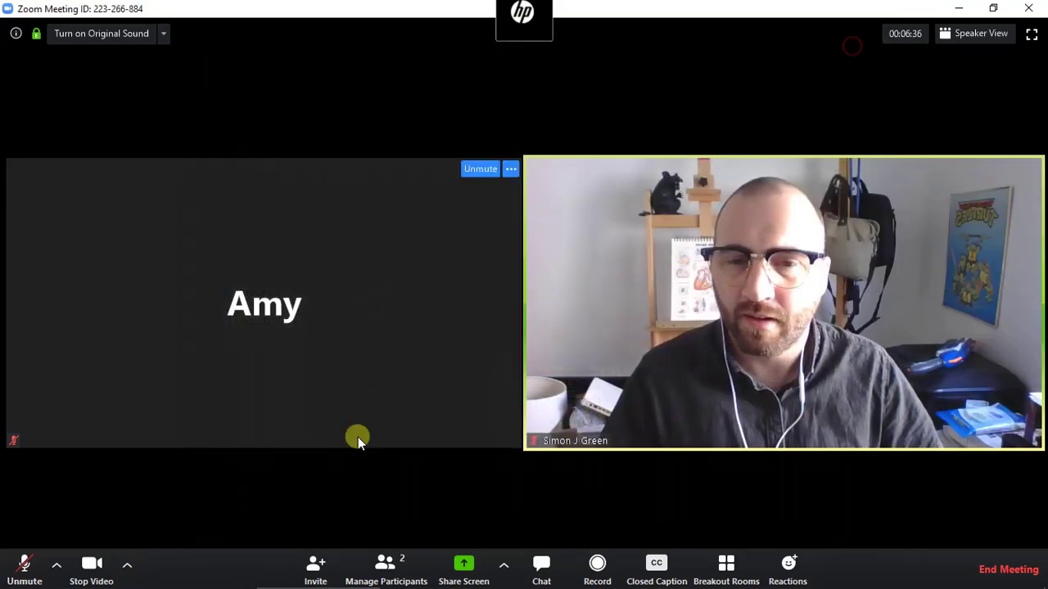
# Copy the meeting's invitation URL from the email invite options and paste it into the group chat message
pyautogui.click(313, 573)
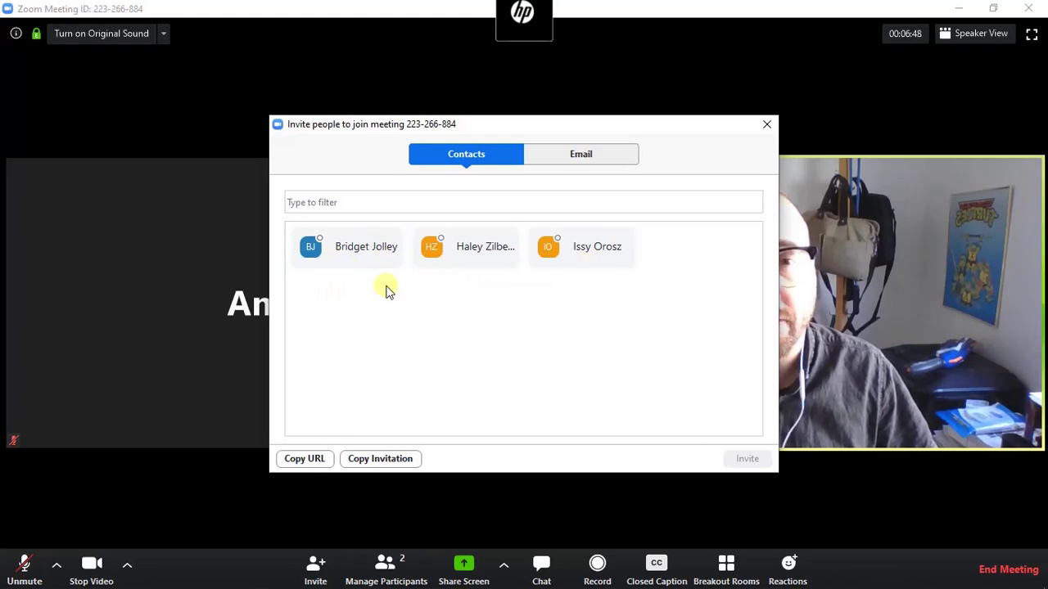
pyautogui.click(604, 161)
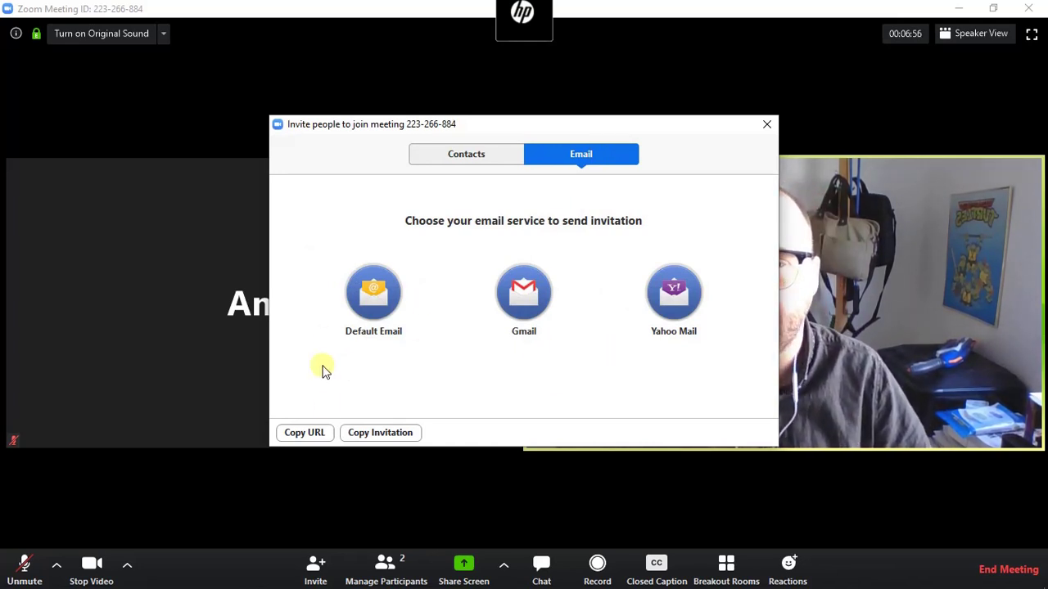
pyautogui.click(305, 433)
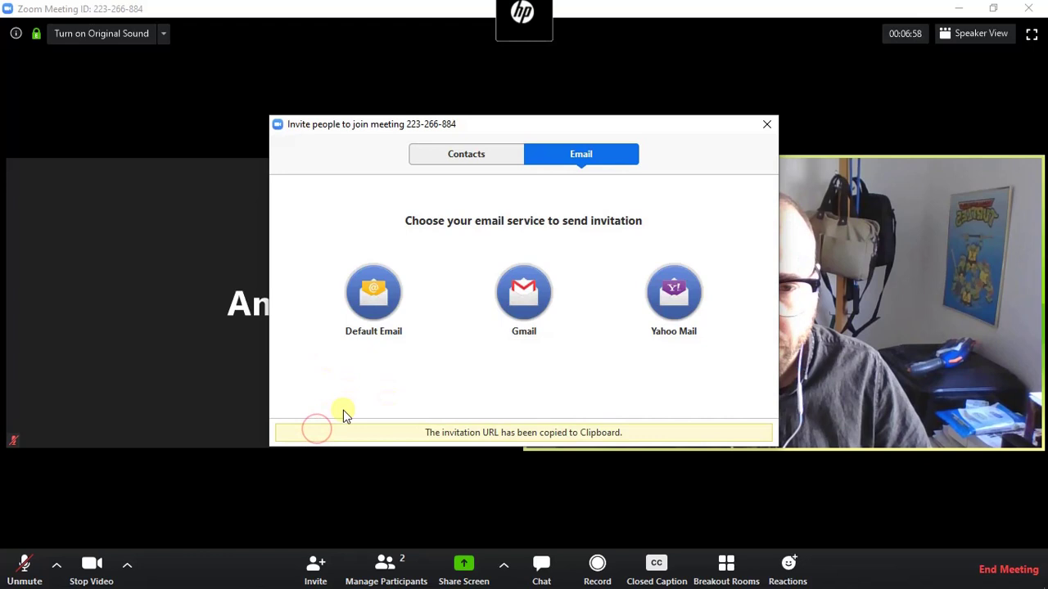
pyautogui.click(540, 565)
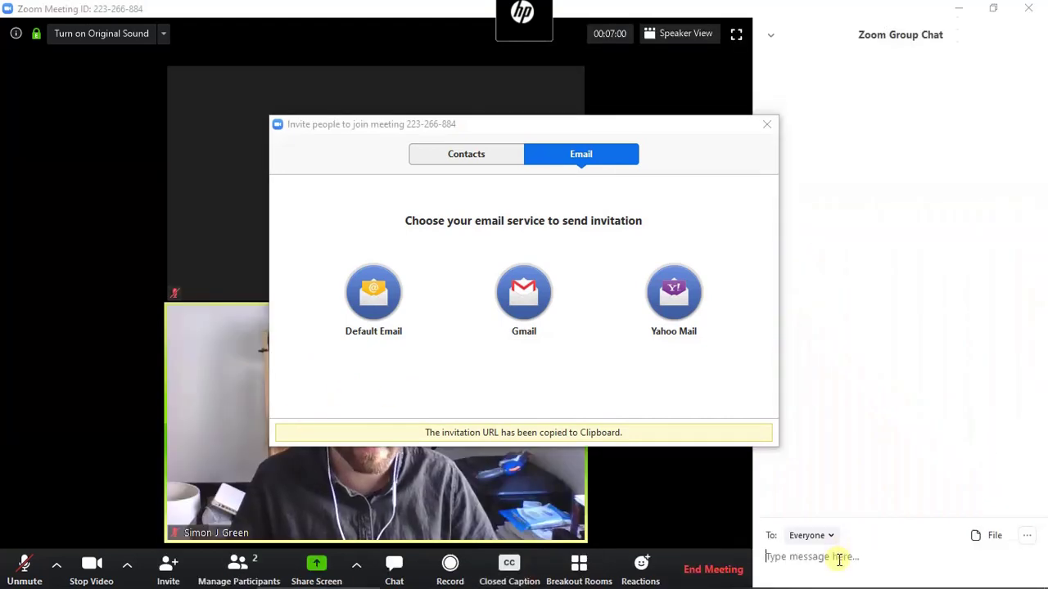
pyautogui.hotkey('ctrl', 'v')
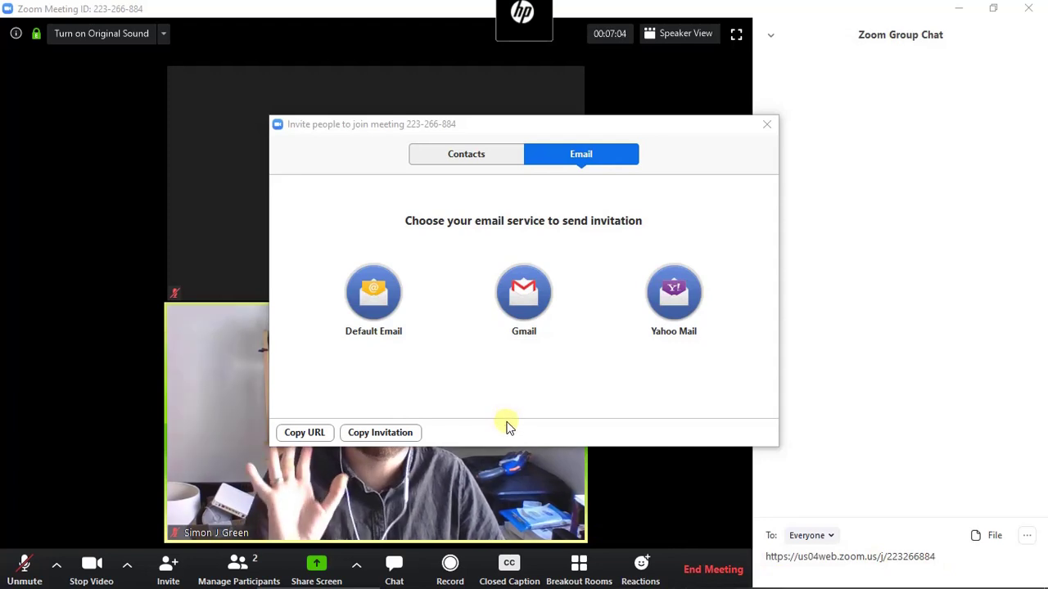
# Copy the full meeting invitation and replace the URL in the chat message with it
pyautogui.click(375, 437)
pyautogui.moveTo(935, 557); pyautogui.dragTo(843, 557)
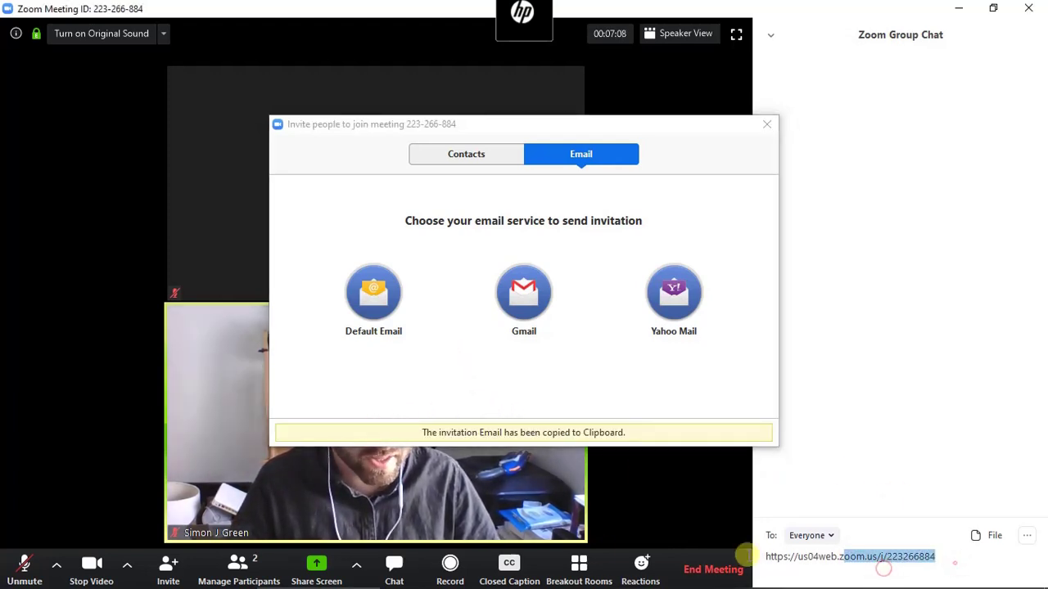
pyautogui.hotkey('ctrl', 'a')
pyautogui.press('BackSpace')
pyautogui.hotkey('ctrl', 'v')
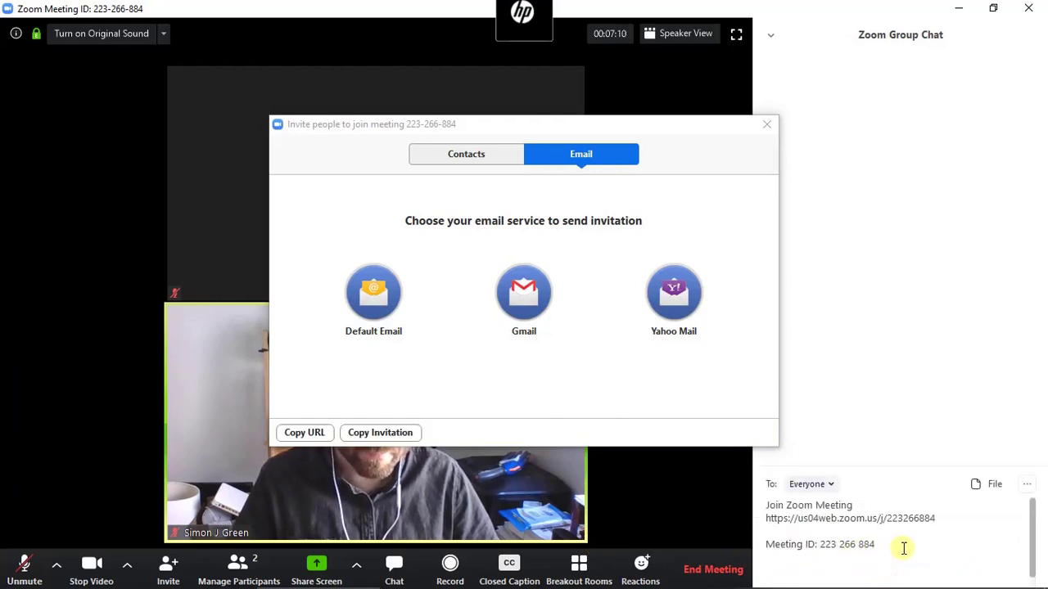
# Highlight the meeting ID in the unsent invitation message, and close the invite dialog and the group chat
pyautogui.doubleClick(895, 517)
pyautogui.click(895, 551)
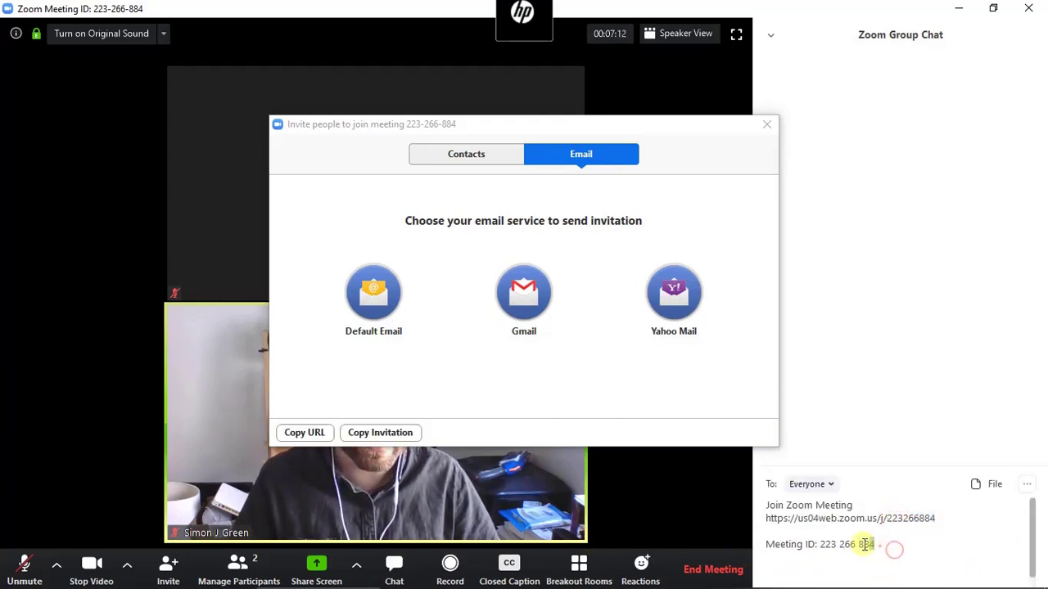
pyautogui.moveTo(865, 545); pyautogui.dragTo(785, 543)
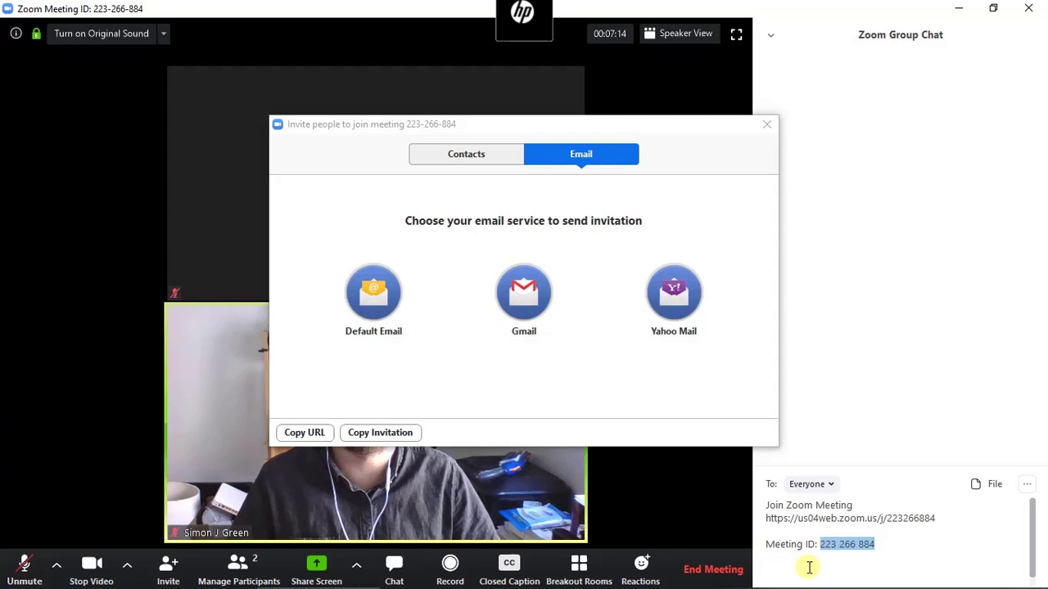
pyautogui.click(771, 124)
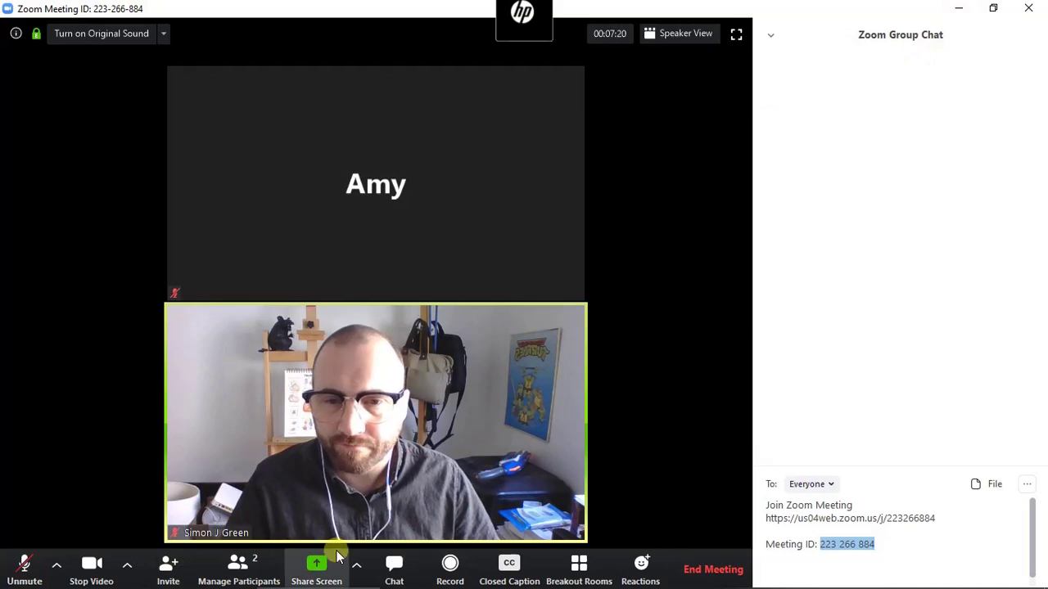
pyautogui.click(397, 564)
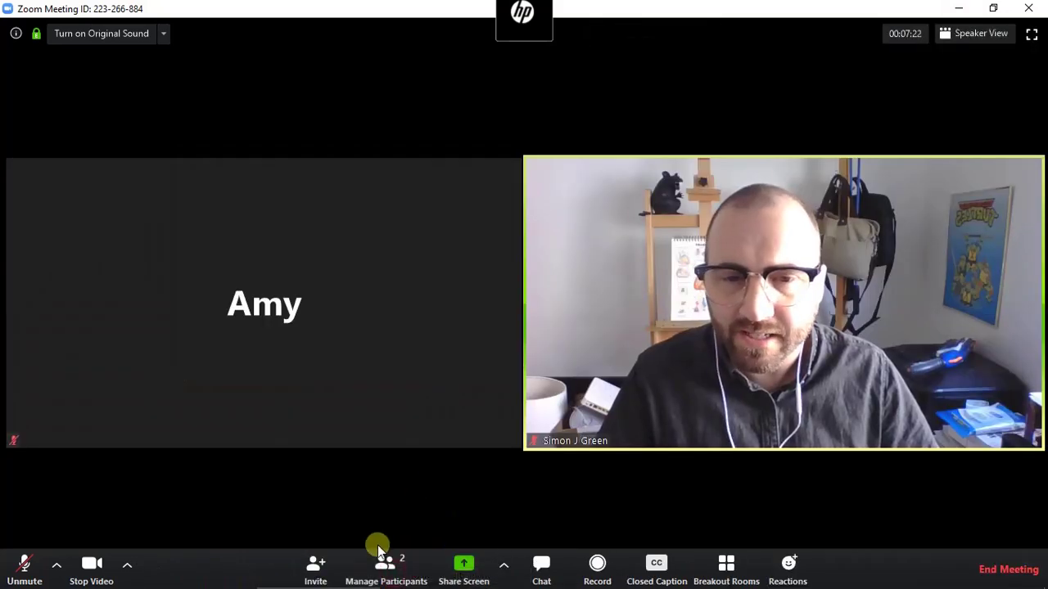
# Show the participant list and examine the host's management options for the guest
pyautogui.click(381, 563)
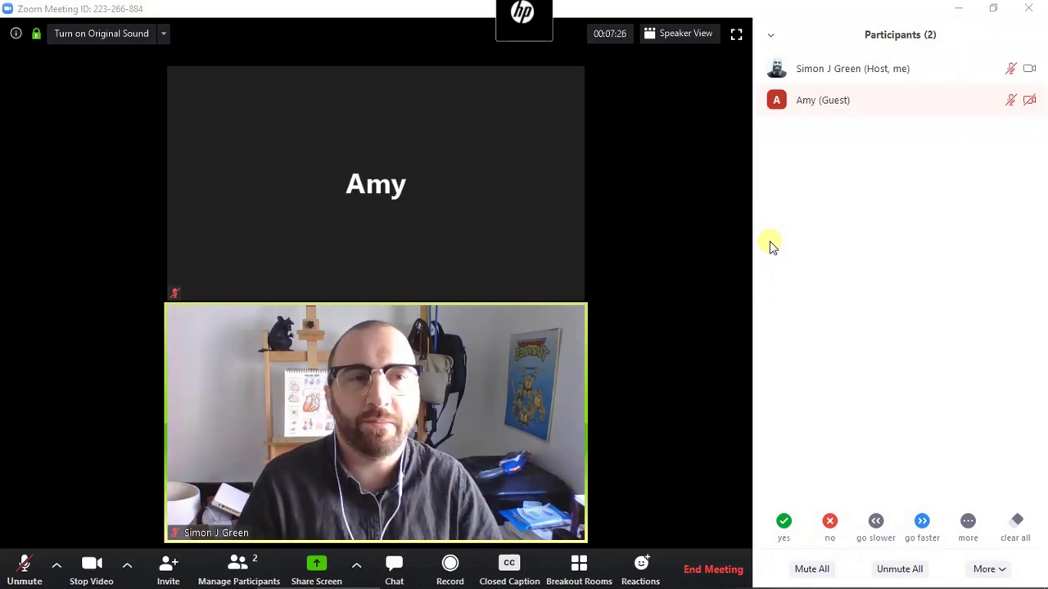
pyautogui.moveTo(1007, 110)
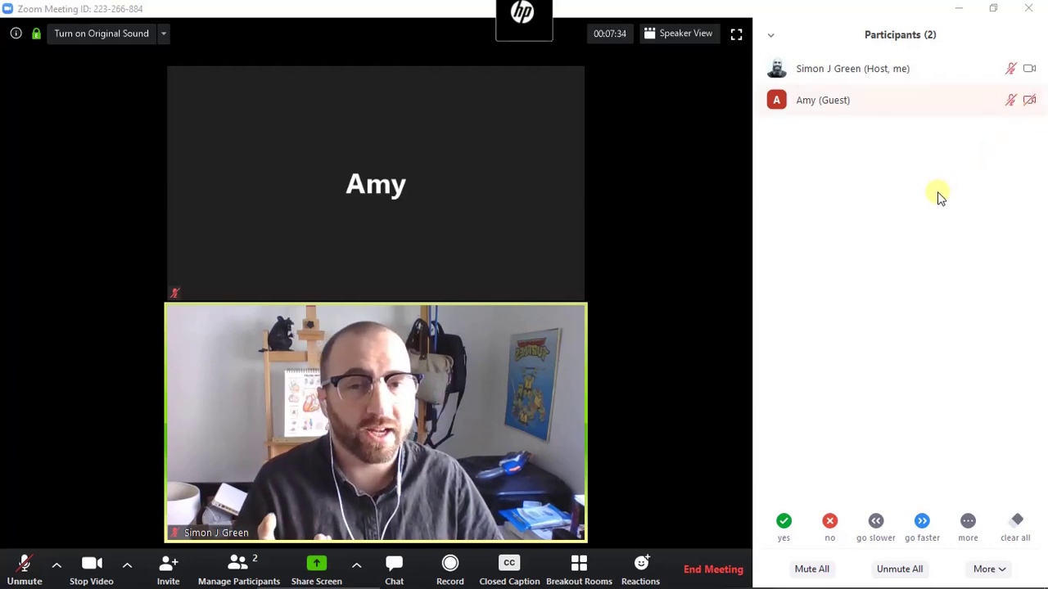
pyautogui.click(1023, 100)
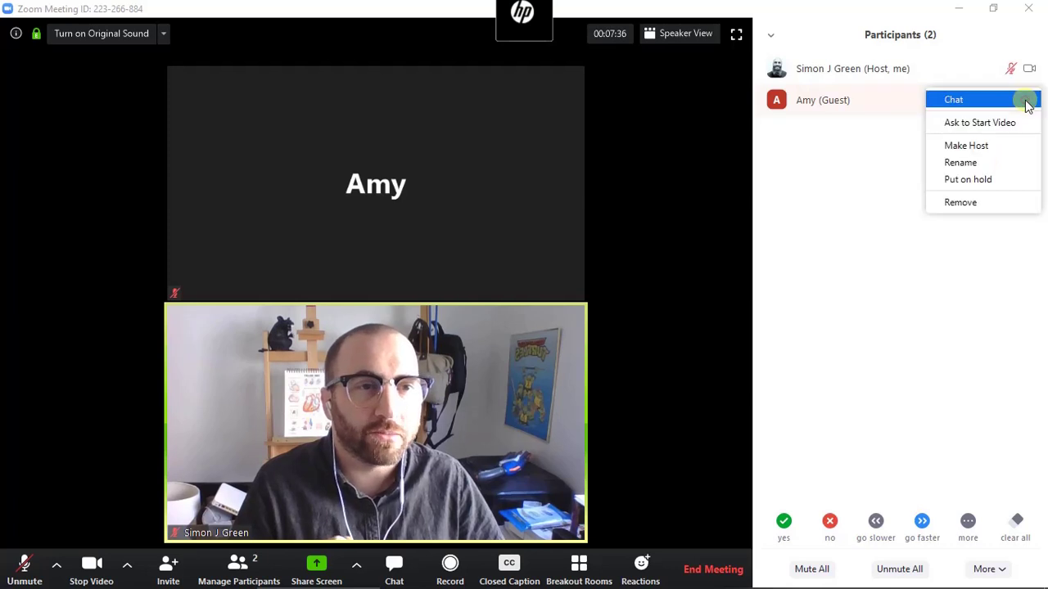
pyautogui.click(825, 193)
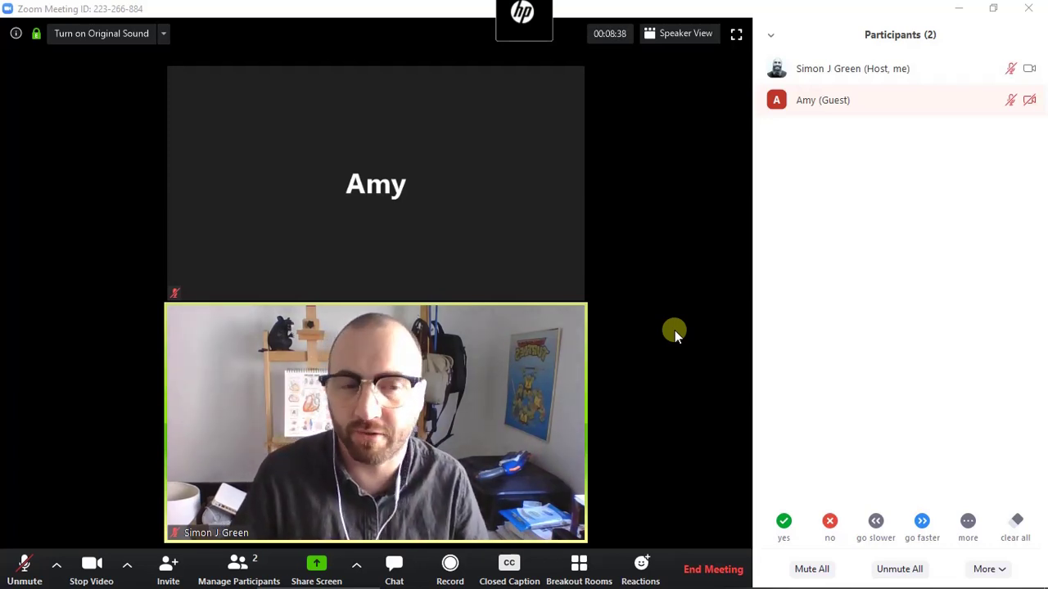
# Hide the participant list and examine the basic screen-sharing choices, selecting Screen 2 and Screen 1 without sharing either
pyautogui.click(238, 563)
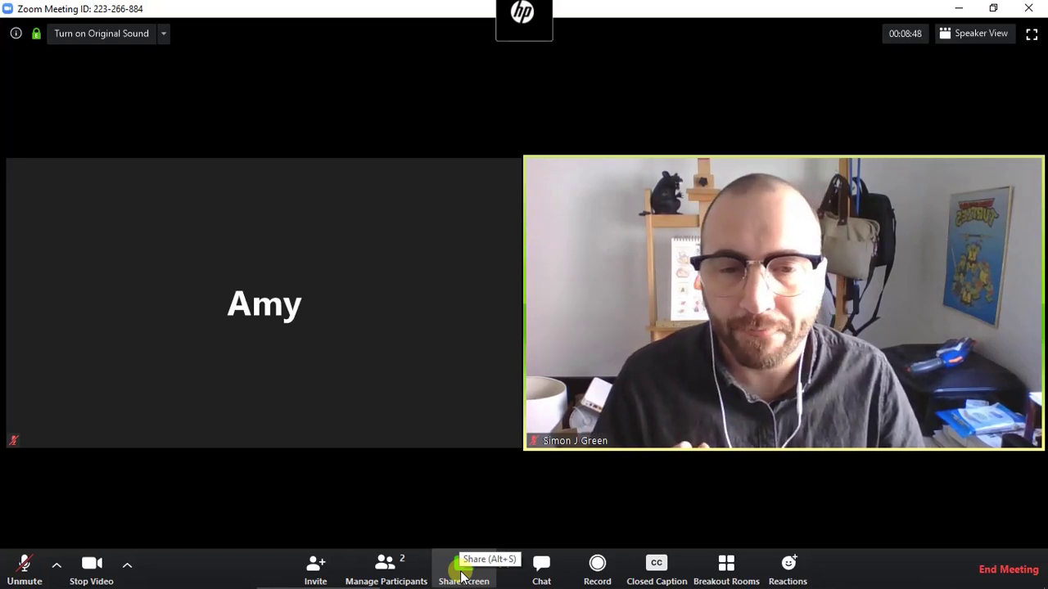
pyautogui.moveTo(362, 575)
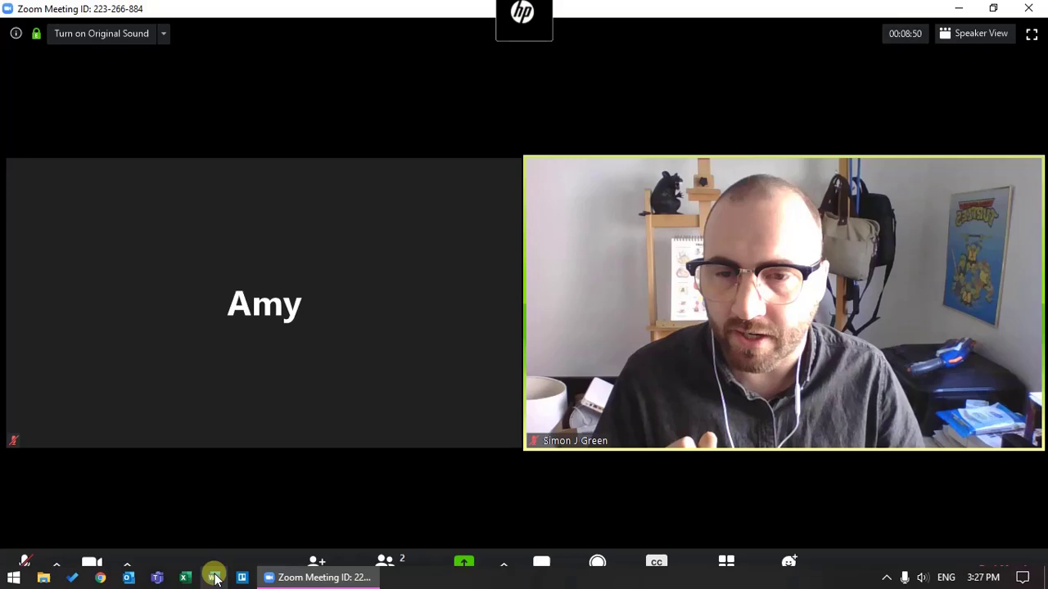
pyautogui.click(464, 564)
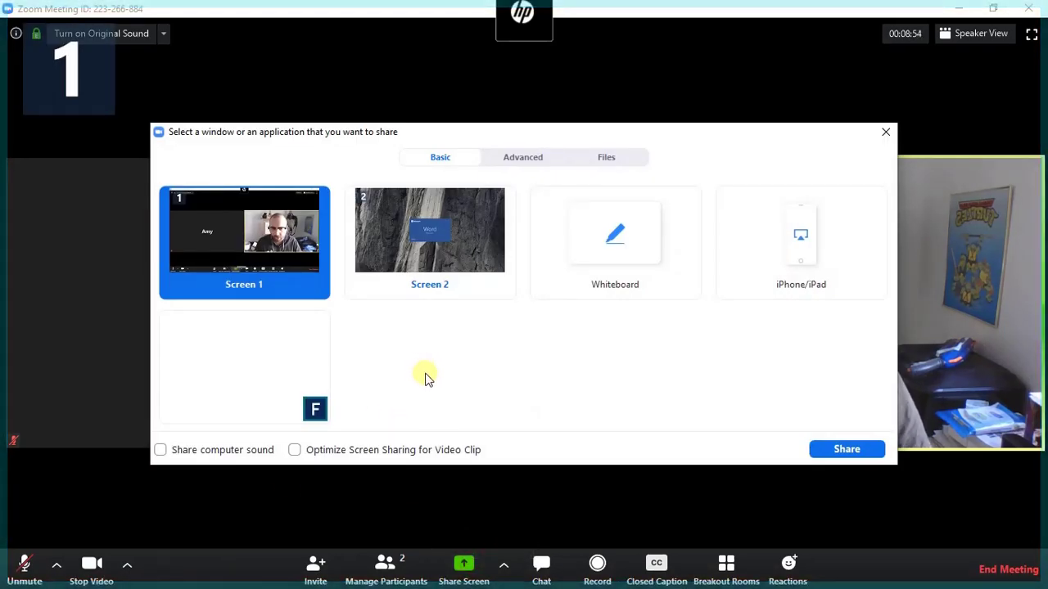
pyautogui.click(429, 233)
pyautogui.click(280, 248)
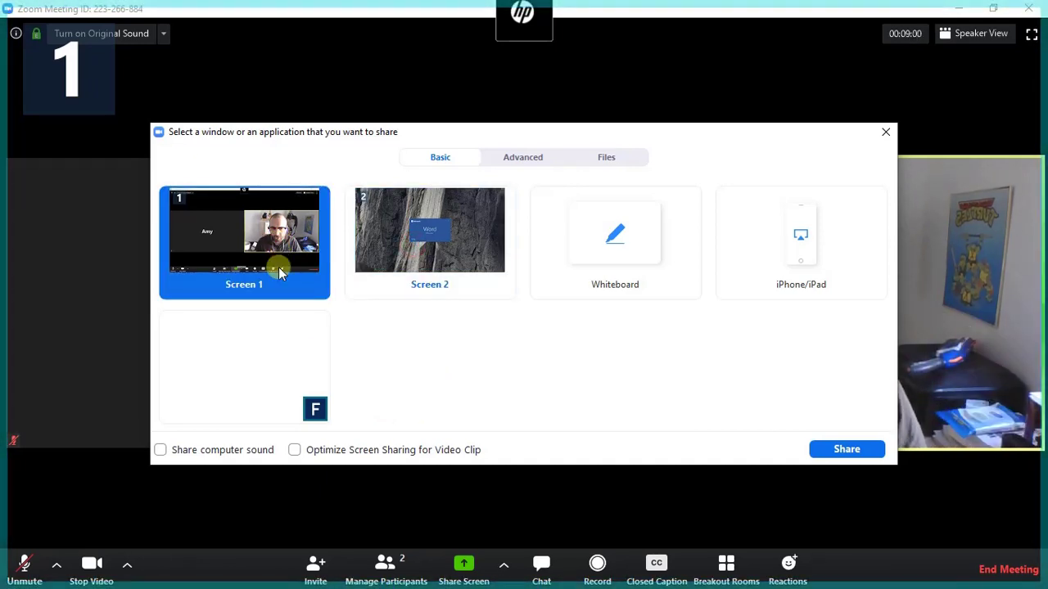
pyautogui.click(885, 131)
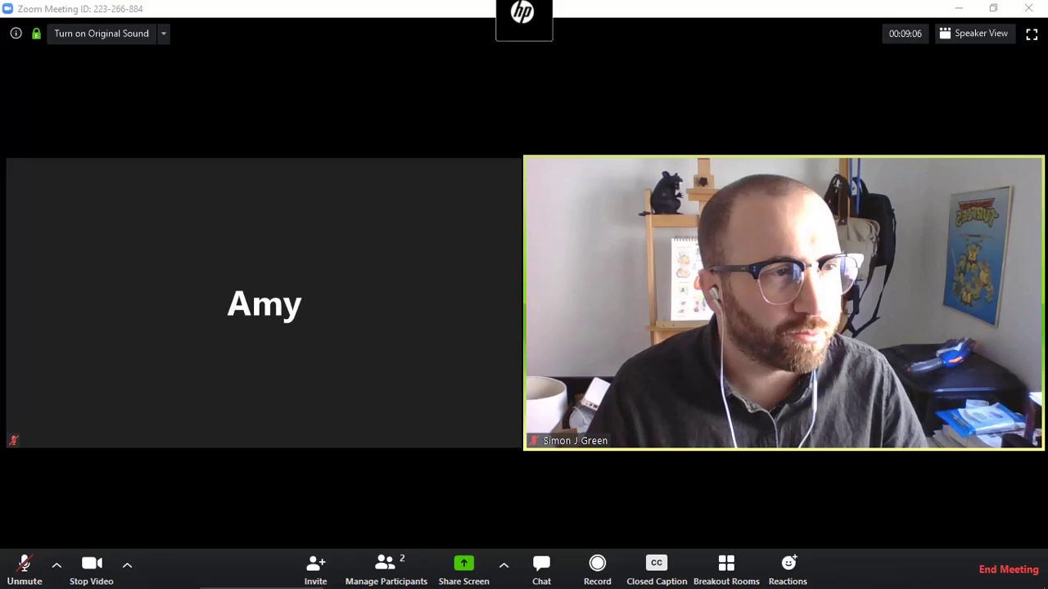
# Share the Document1 Word window with the meeting, pausing the share before ending it
pyautogui.click(451, 573)
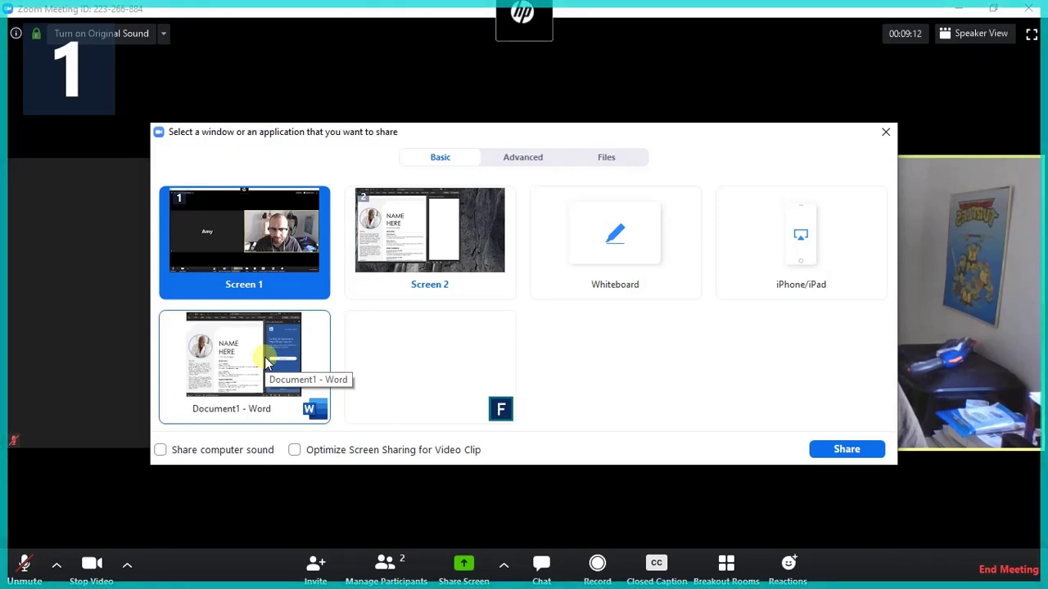
pyautogui.click(266, 362)
pyautogui.click(865, 451)
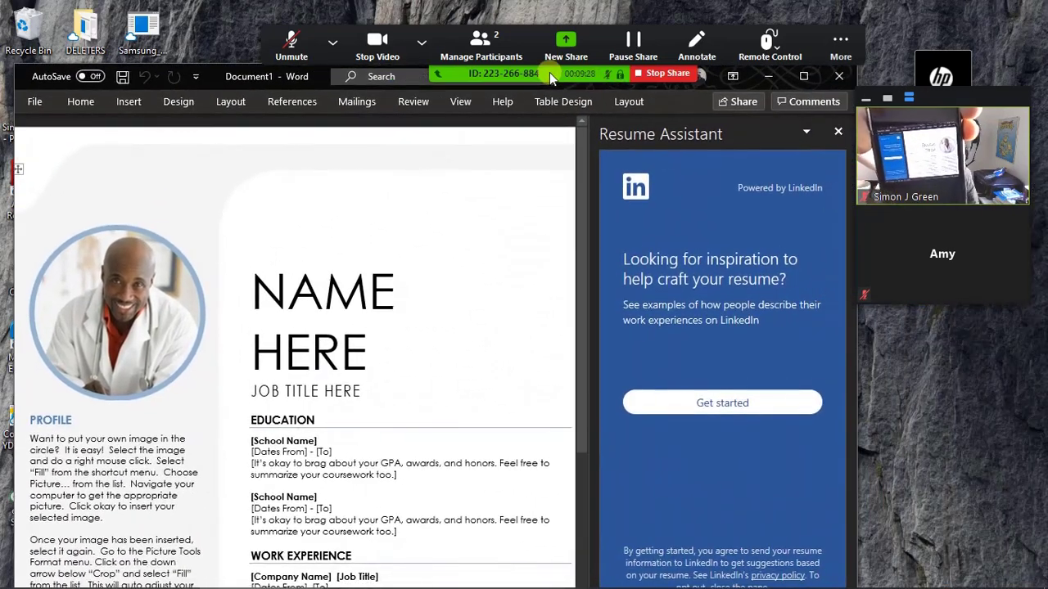
pyautogui.hotkey('alt', 't')
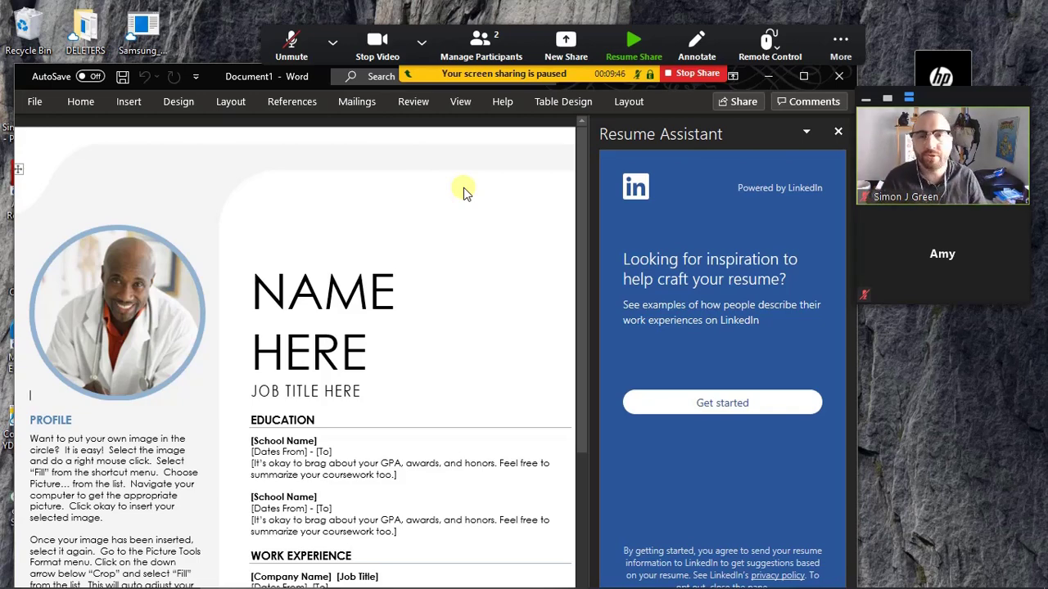
pyautogui.click(698, 75)
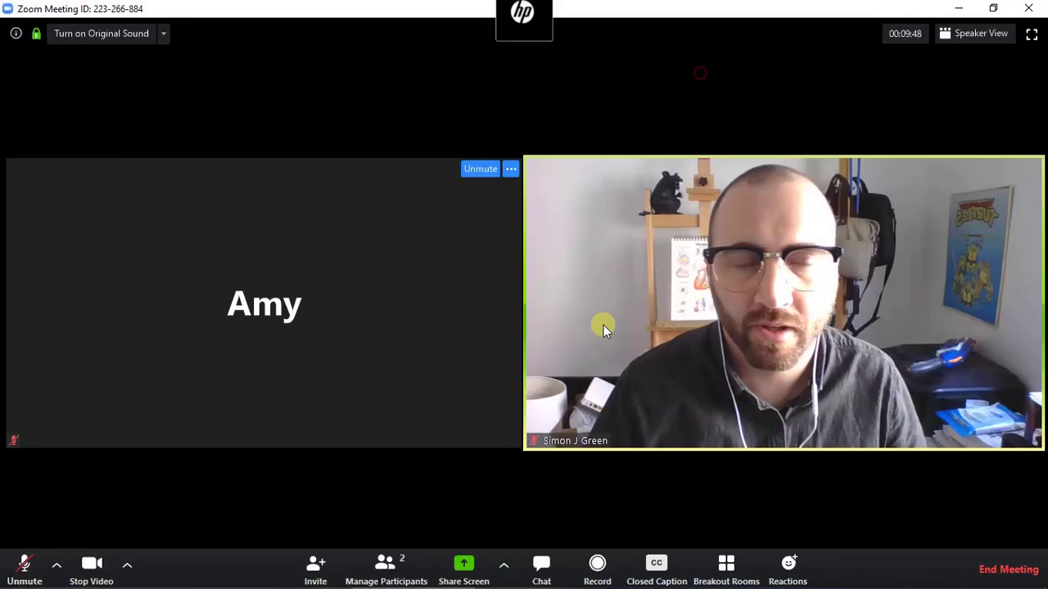
# Share a whiteboard and draw two freehand orange squiggles across its middle
pyautogui.click(463, 563)
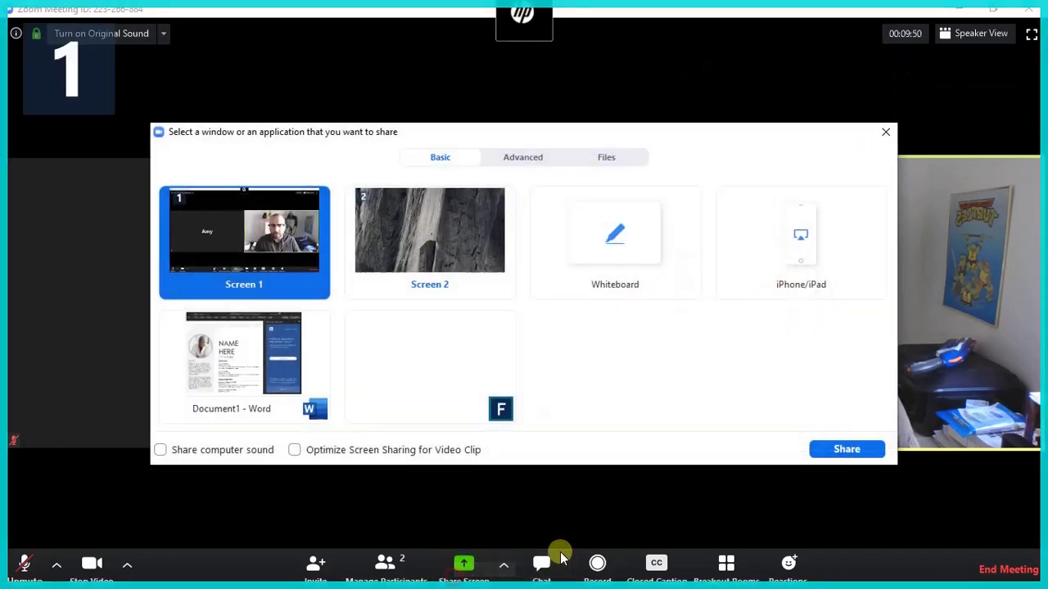
pyautogui.click(616, 236)
pyautogui.click(872, 451)
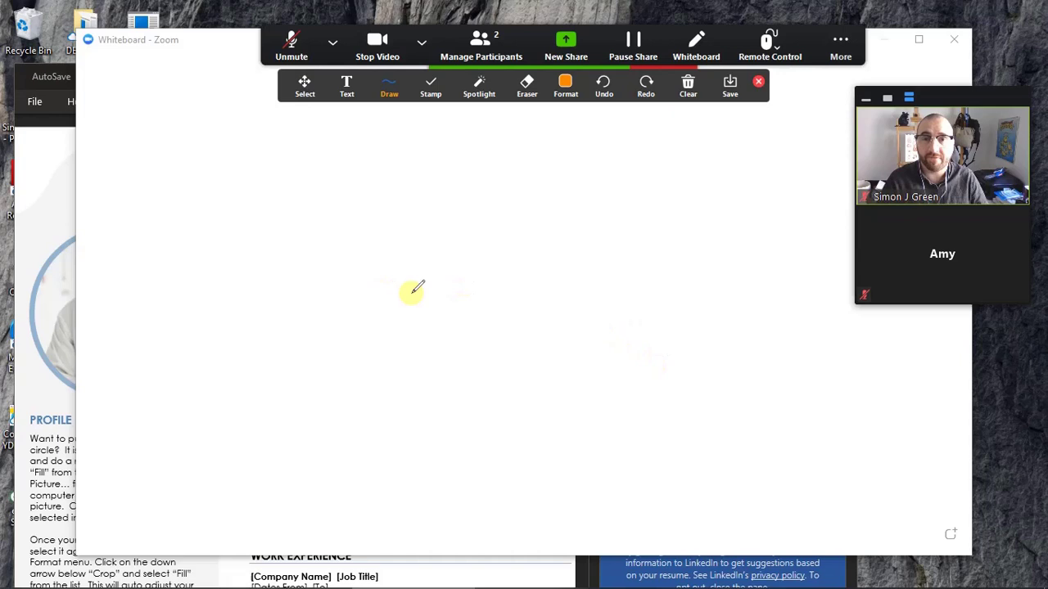
pyautogui.moveTo(411, 236); pyautogui.dragTo(517, 286)
pyautogui.moveTo(602, 251); pyautogui.dragTo(583, 267)
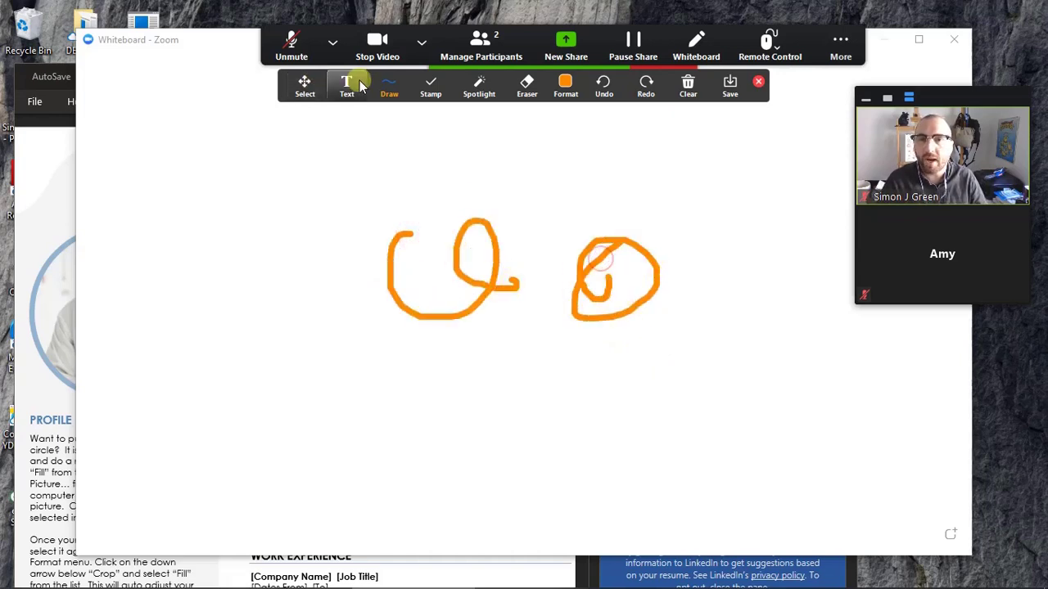
# Add the text "errgsdfgeg" to the whiteboard, and stamp four check marks below it and two crosses below the drawings
pyautogui.click(431, 86)
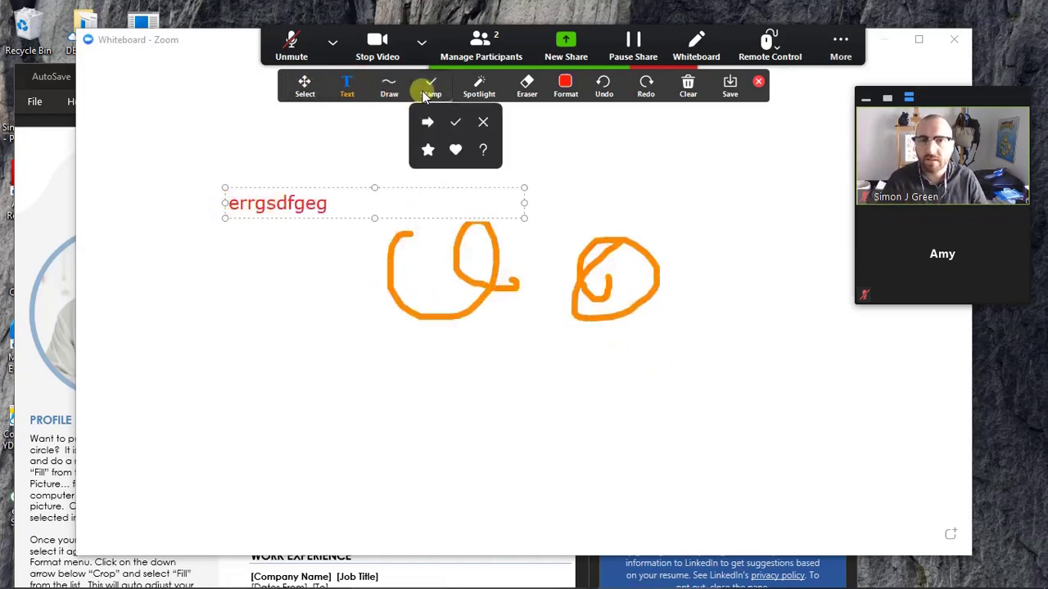
pyautogui.click(454, 125)
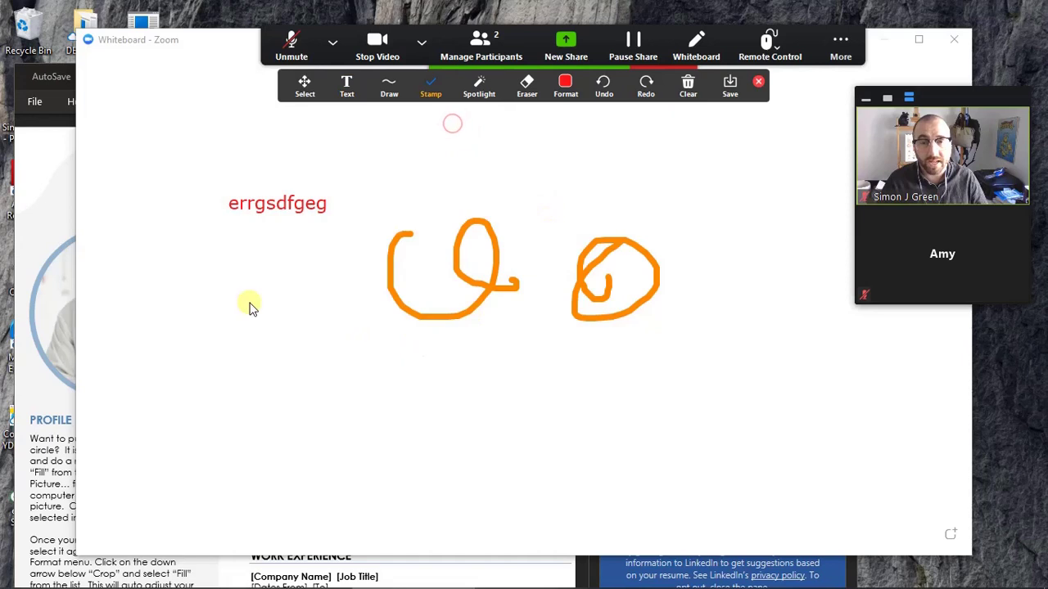
pyautogui.click(236, 239)
pyautogui.click(234, 270)
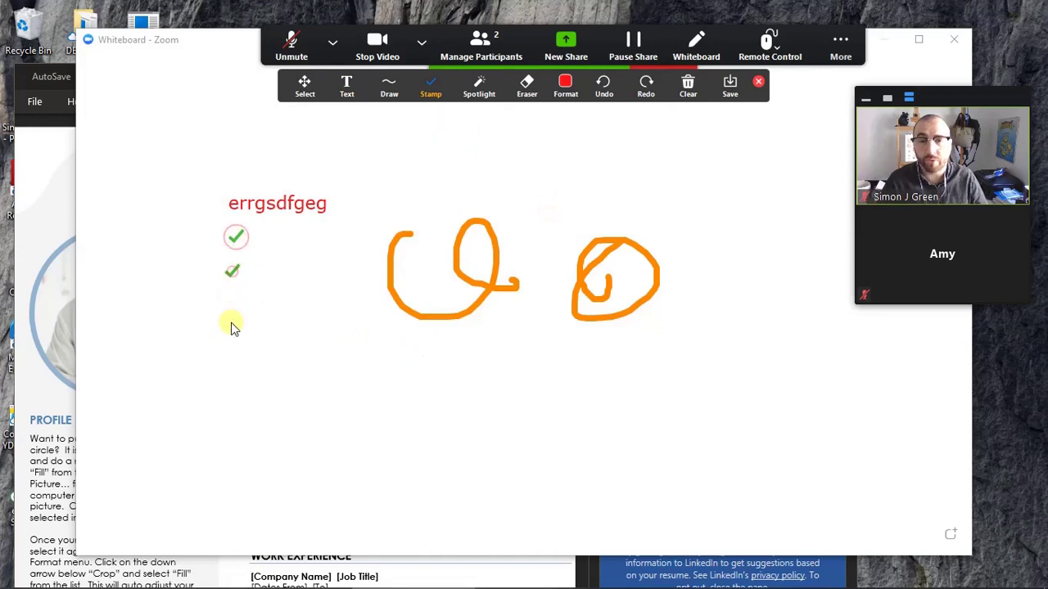
pyautogui.click(430, 87)
pyautogui.click(475, 125)
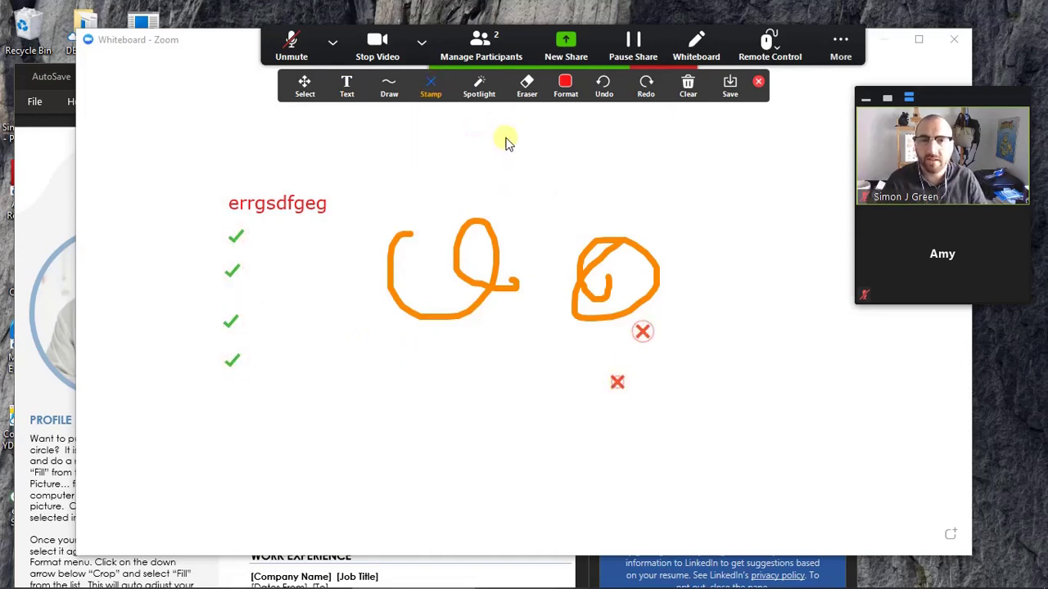
# Point around the whiteboard with the spotlight, and place a name arrow beside the first squiggle
pyautogui.click(489, 92)
pyautogui.click(468, 123)
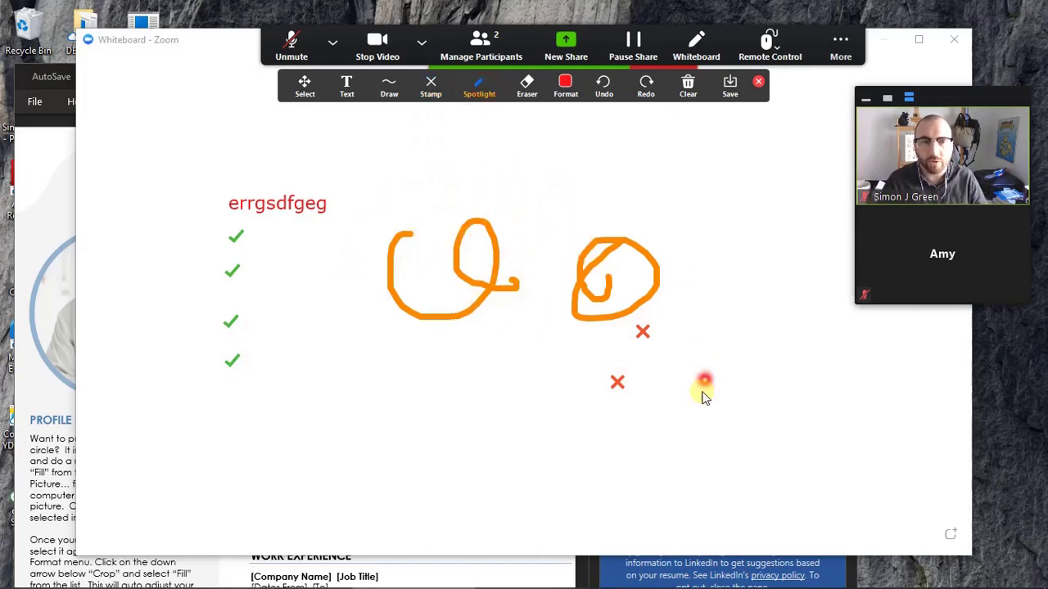
pyautogui.click(480, 88)
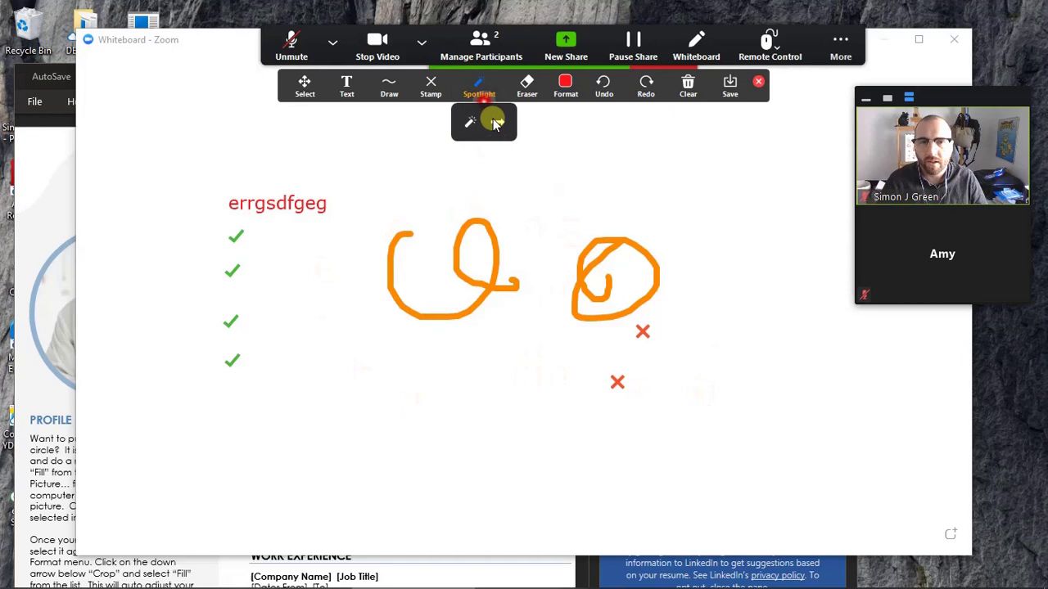
pyautogui.click(495, 121)
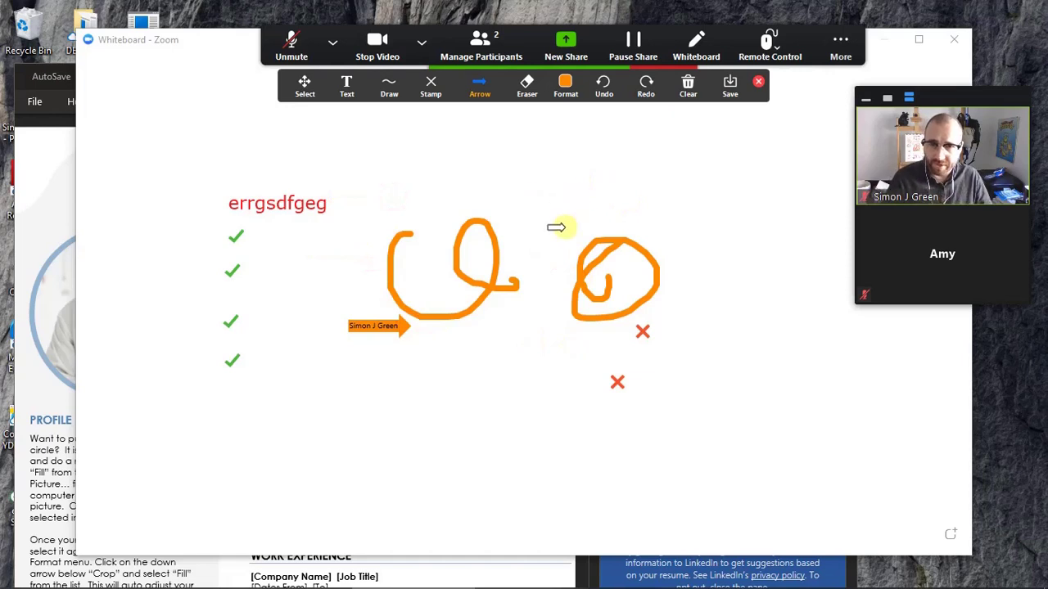
# Erase all the whiteboard's content, close the annotation tools and stop sharing the whiteboard
pyautogui.click(524, 88)
pyautogui.moveTo(613, 274)
pyautogui.mouseDown()
pyautogui.moveTo(623, 348)
pyautogui.moveTo(444, 236)
pyautogui.moveTo(344, 281)
pyautogui.mouseUp()
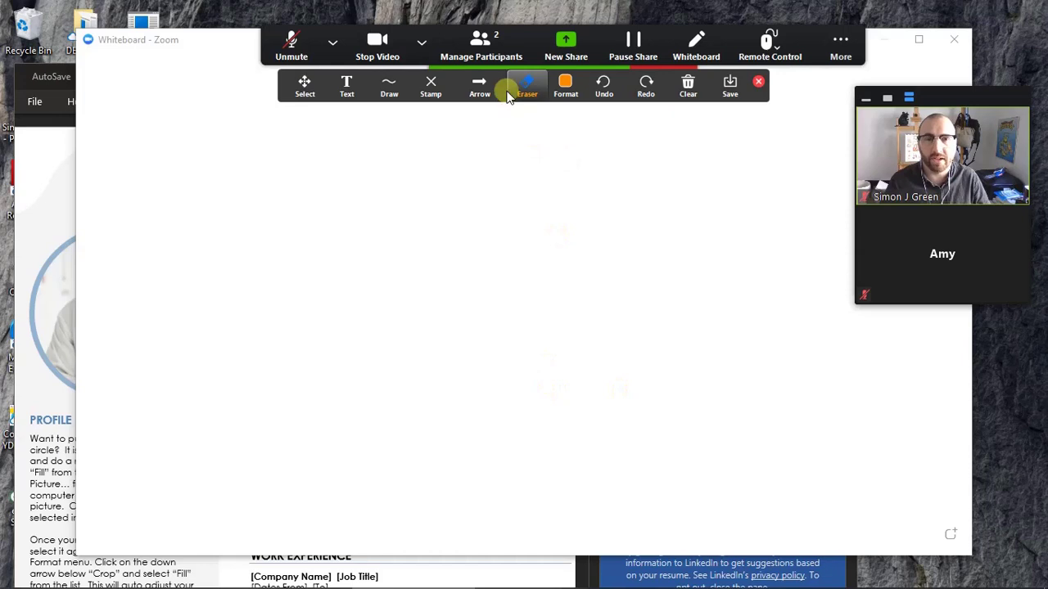
pyautogui.click(758, 84)
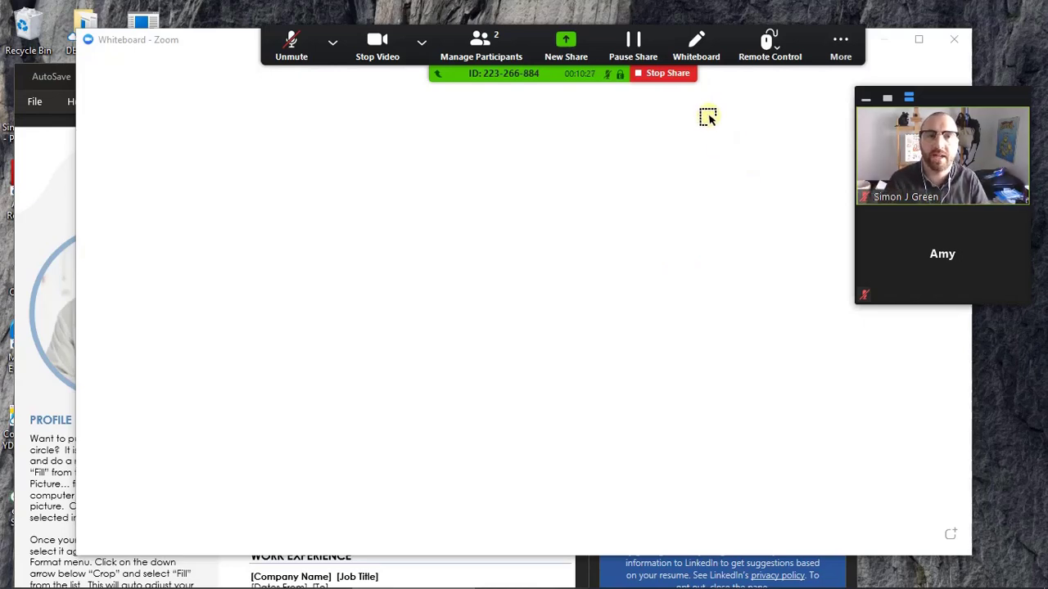
pyautogui.click(682, 73)
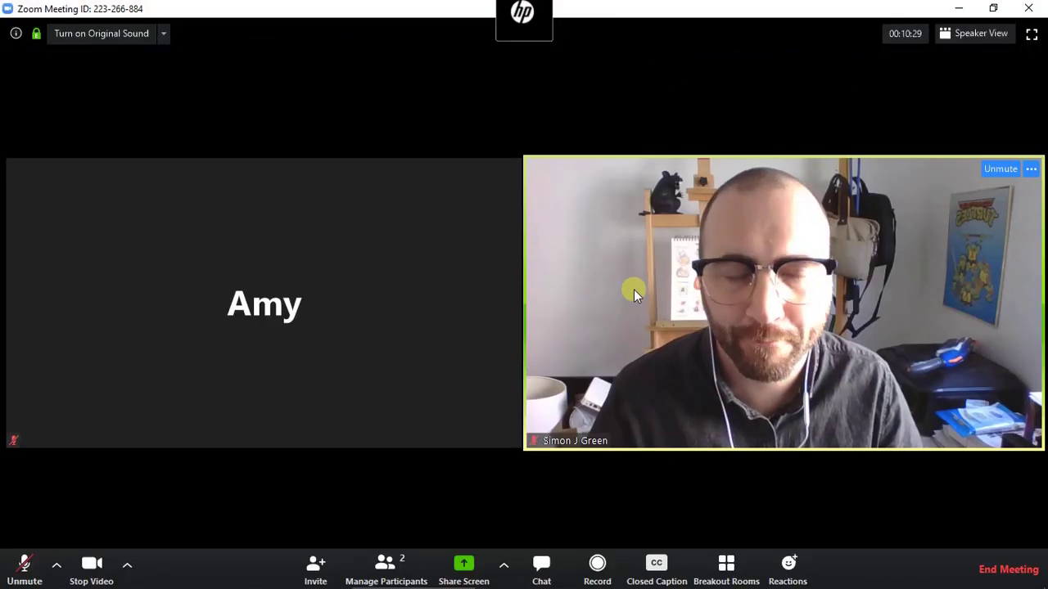
# Share a portion of the screen with its frame over the resume's name heading, and end the share
pyautogui.click(466, 560)
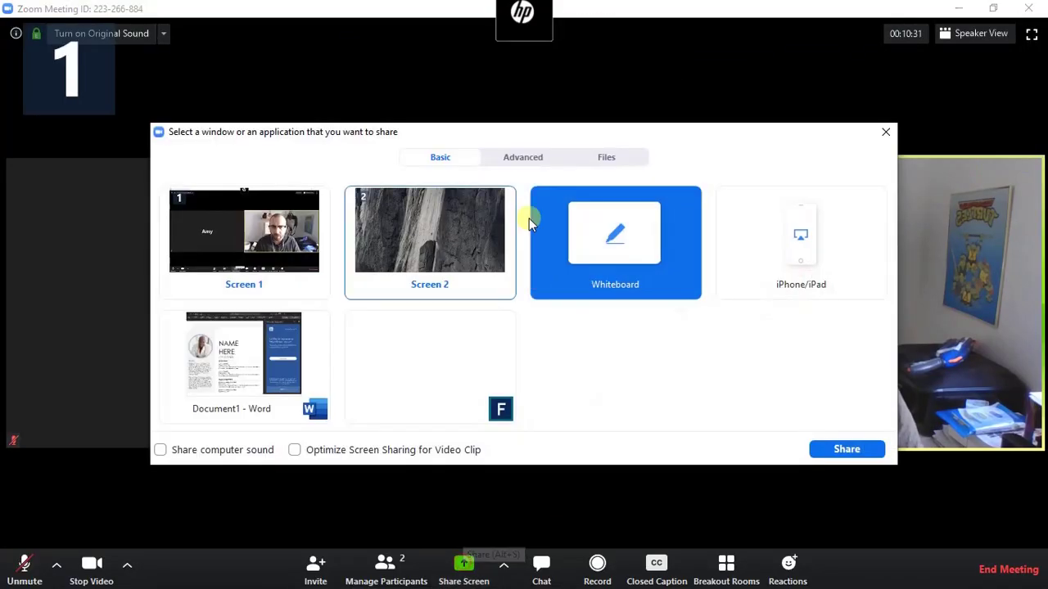
pyautogui.click(528, 157)
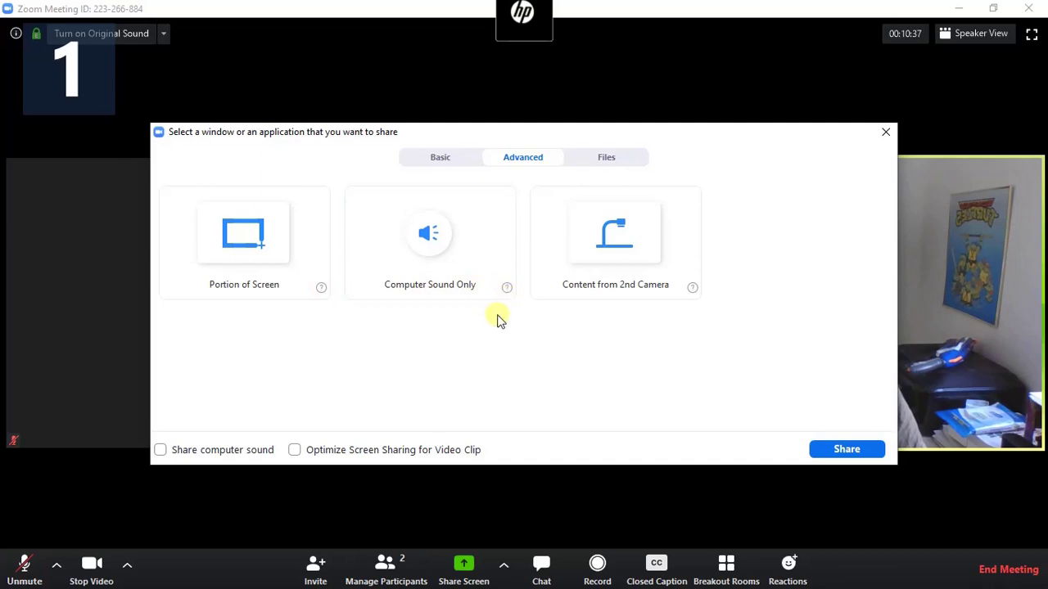
pyautogui.click(248, 270)
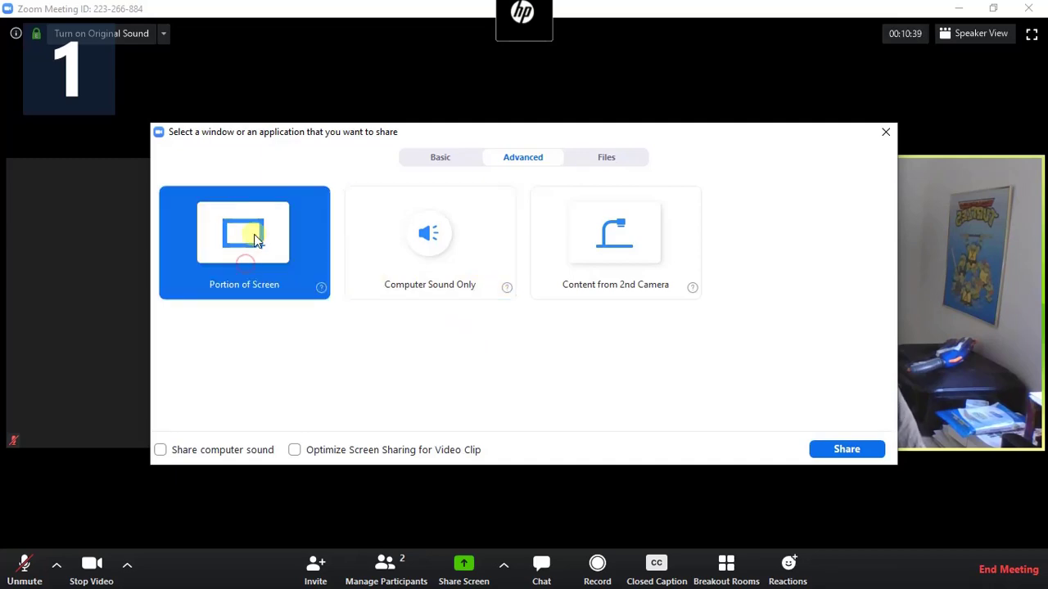
pyautogui.click(846, 449)
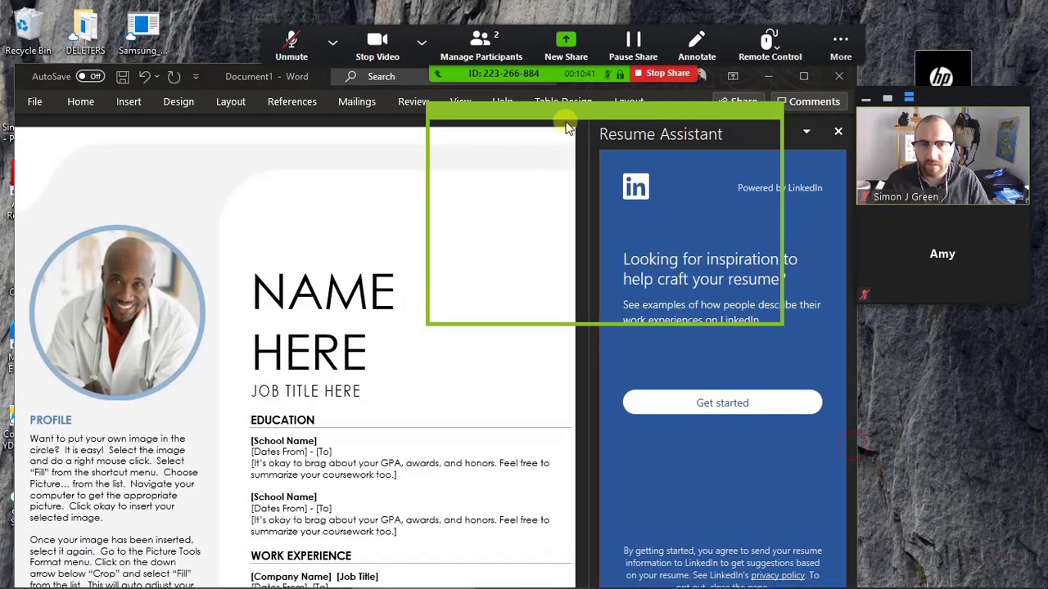
pyautogui.moveTo(565, 122); pyautogui.dragTo(330, 197)
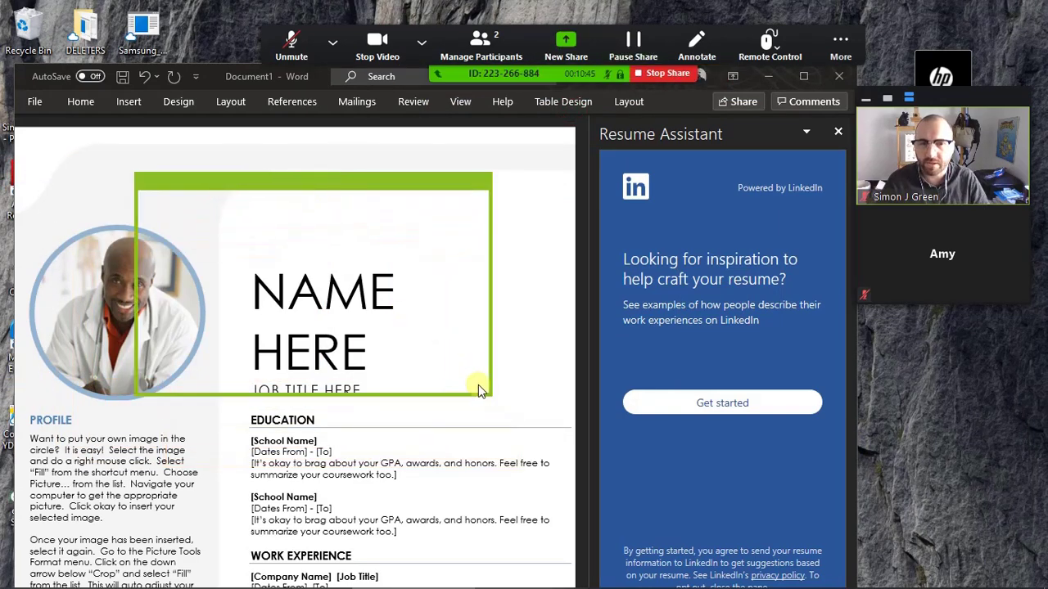
pyautogui.hotkey('alt', 's')
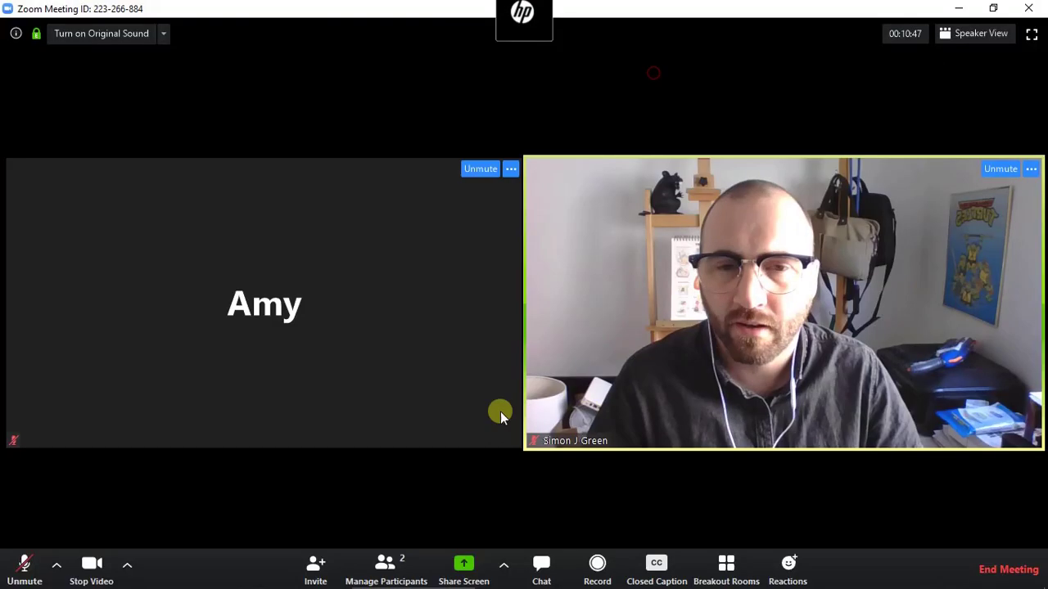
# Examine the cloud file services available for sharing and the advanced options for who can share
pyautogui.hotkey('alt', 's')
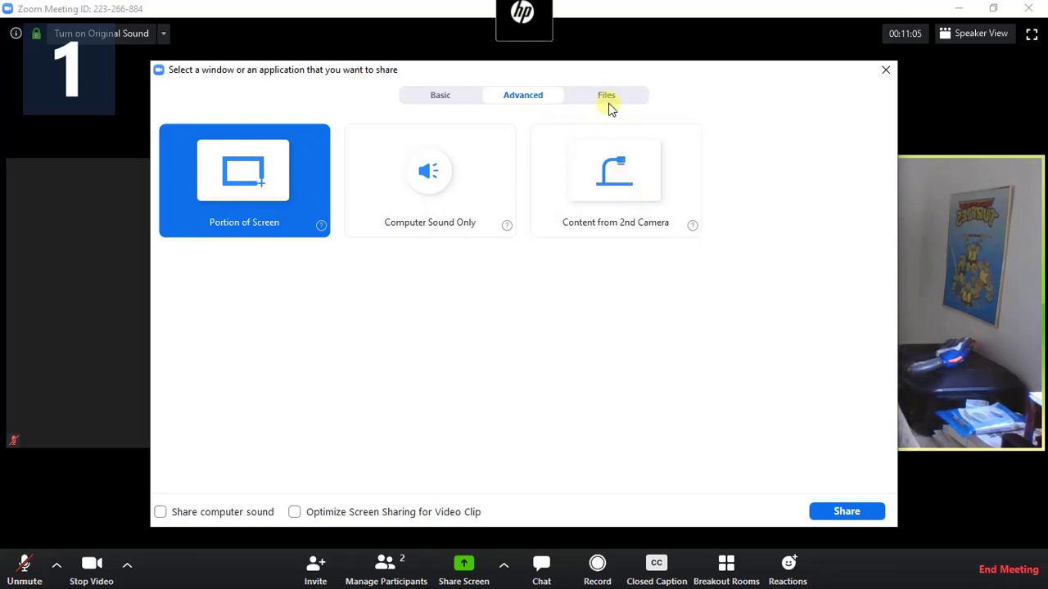
pyautogui.click(610, 95)
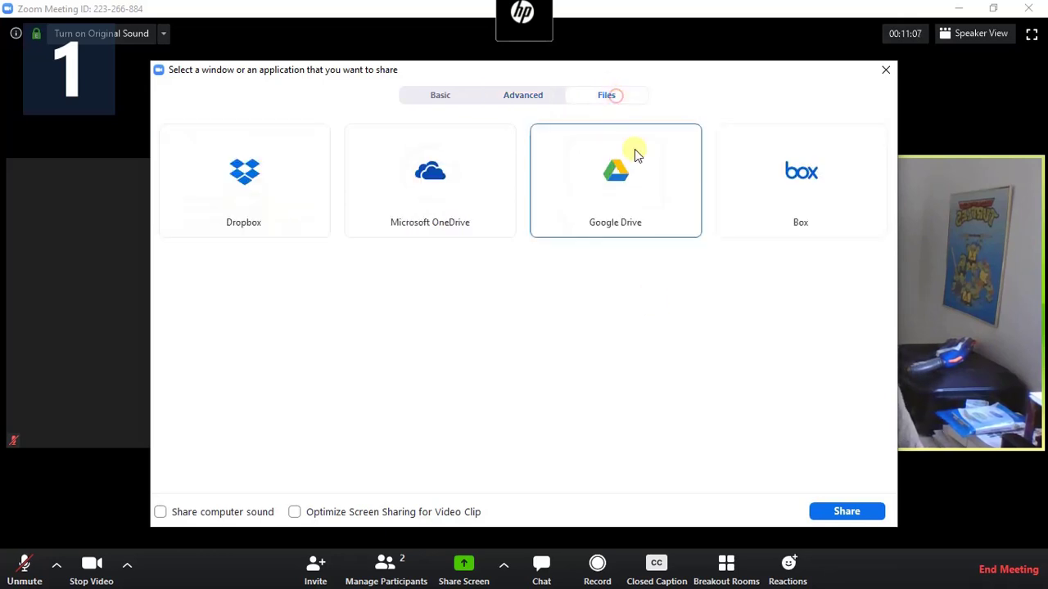
pyautogui.click(886, 72)
pyautogui.click(504, 566)
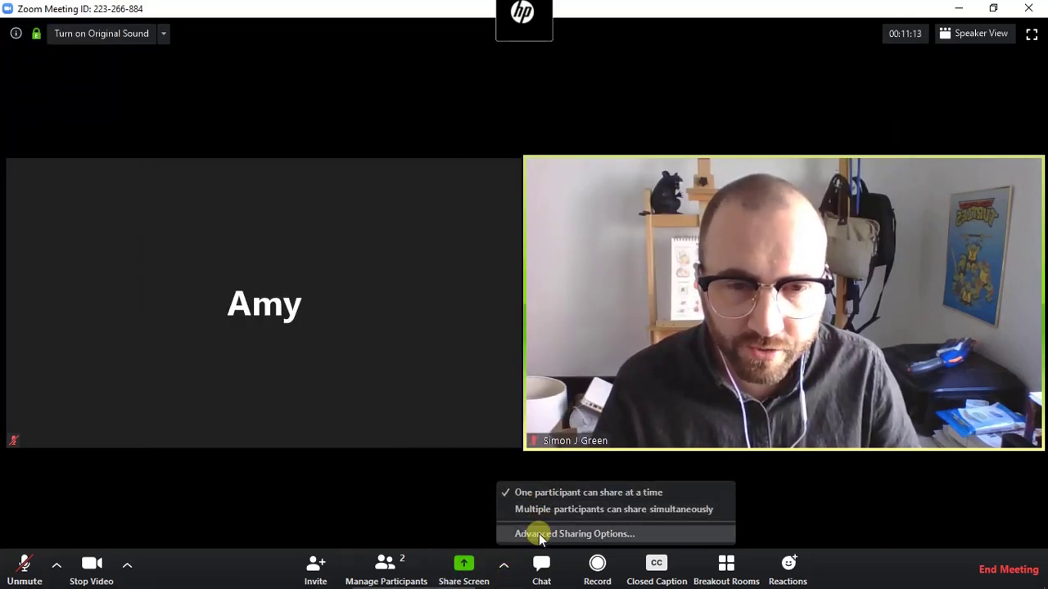
pyautogui.click(522, 536)
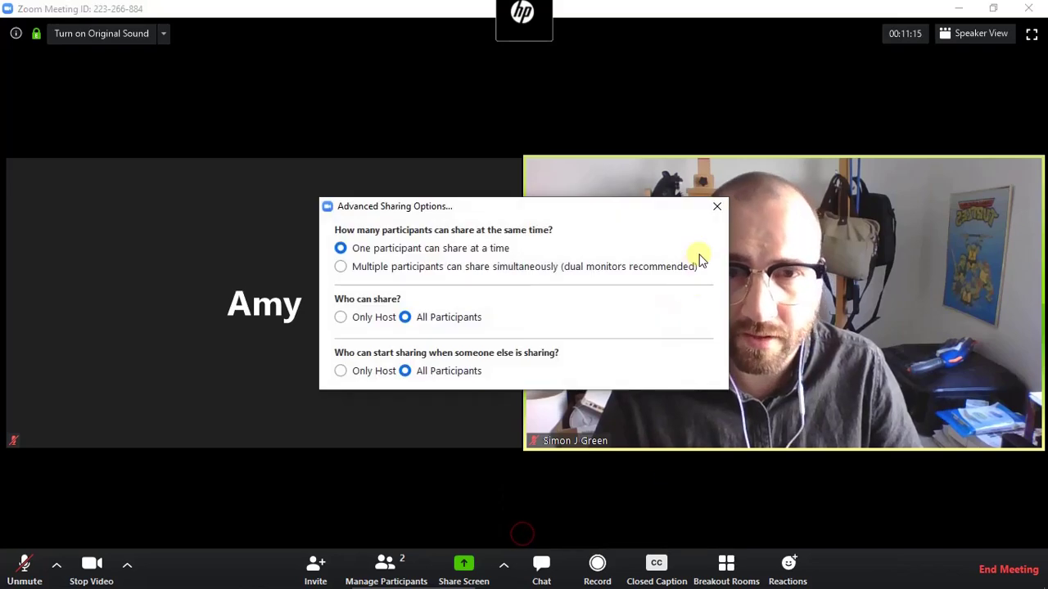
pyautogui.click(717, 206)
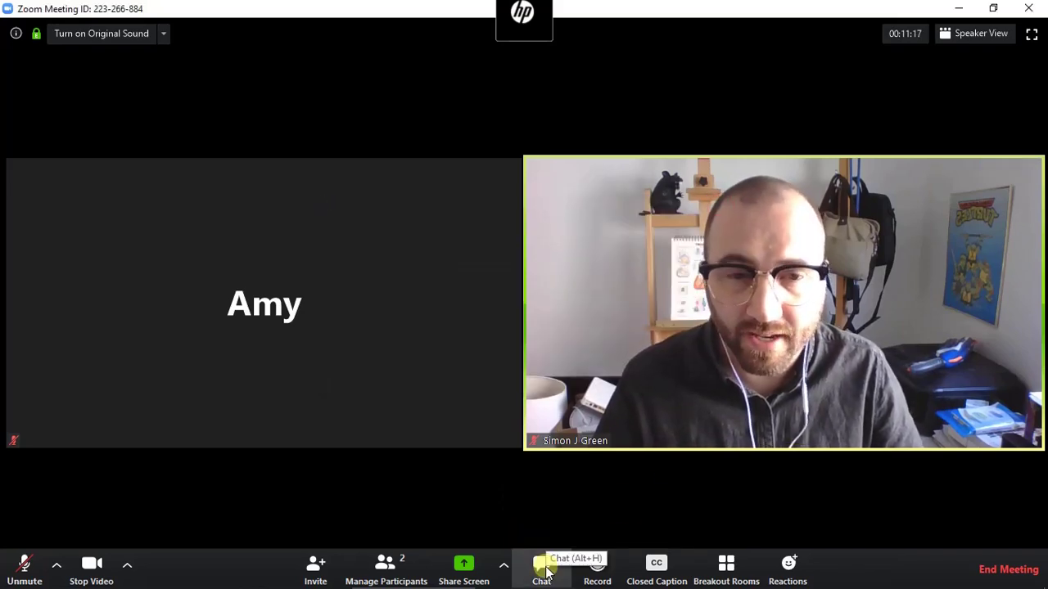
# Clear the unsent invitation from the group chat and send "Hi all" to everyone
pyautogui.click(542, 569)
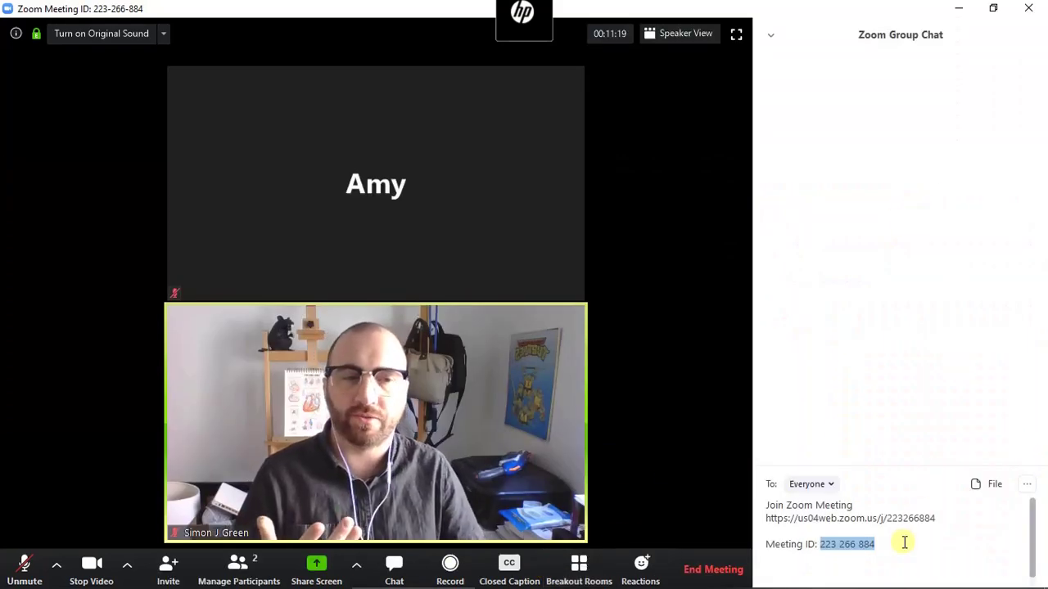
pyautogui.moveTo(904, 543); pyautogui.dragTo(750, 479)
pyautogui.press('BackSpace')
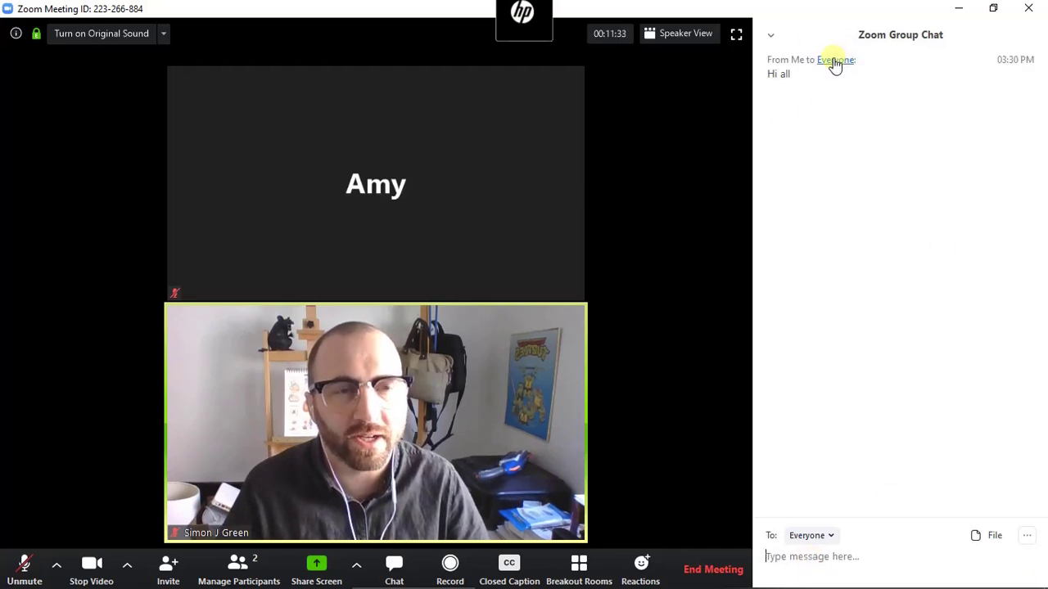
# Send a private greeting to the other participant in the chat and set the recipient back to Everyone (in Meeting)
pyautogui.click(828, 535)
pyautogui.click(827, 507)
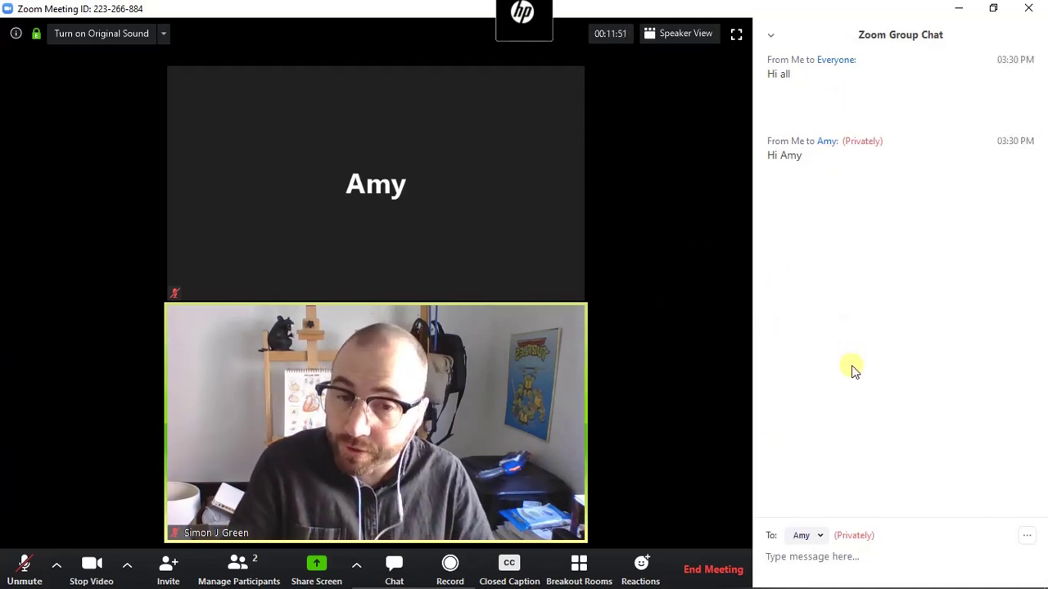
pyautogui.click(806, 536)
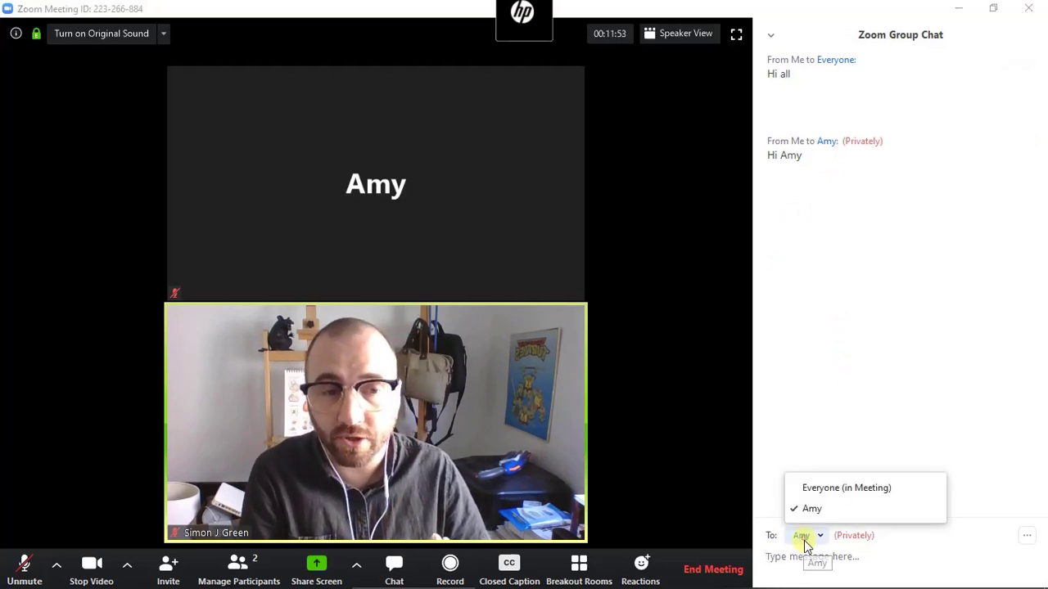
pyautogui.click(823, 489)
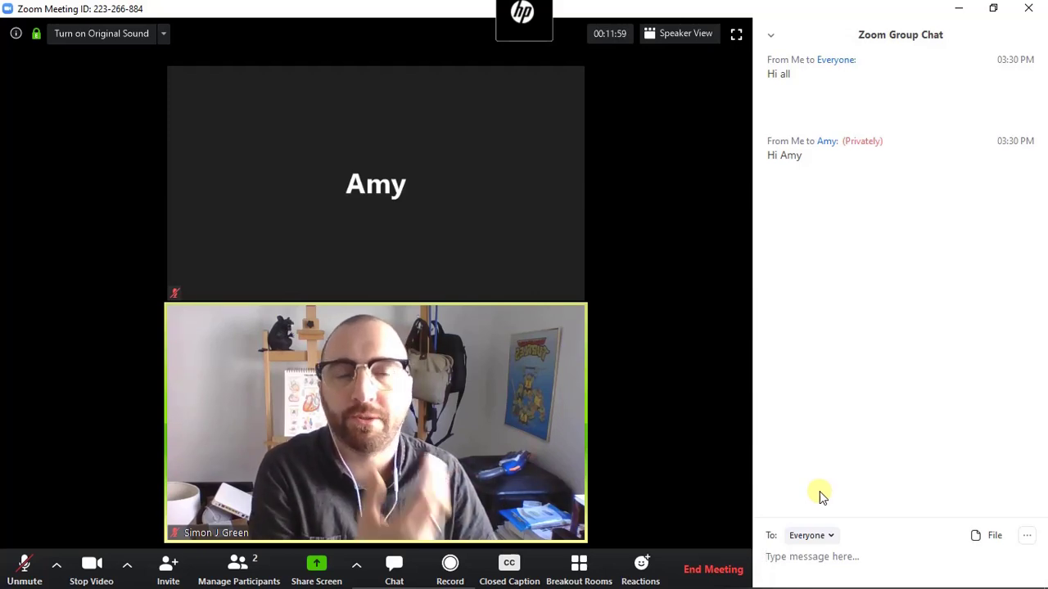
# Show the participants list together with the group chat, resize the panes and narrow the sidebar, and close both
pyautogui.click(396, 568)
pyautogui.click(536, 569)
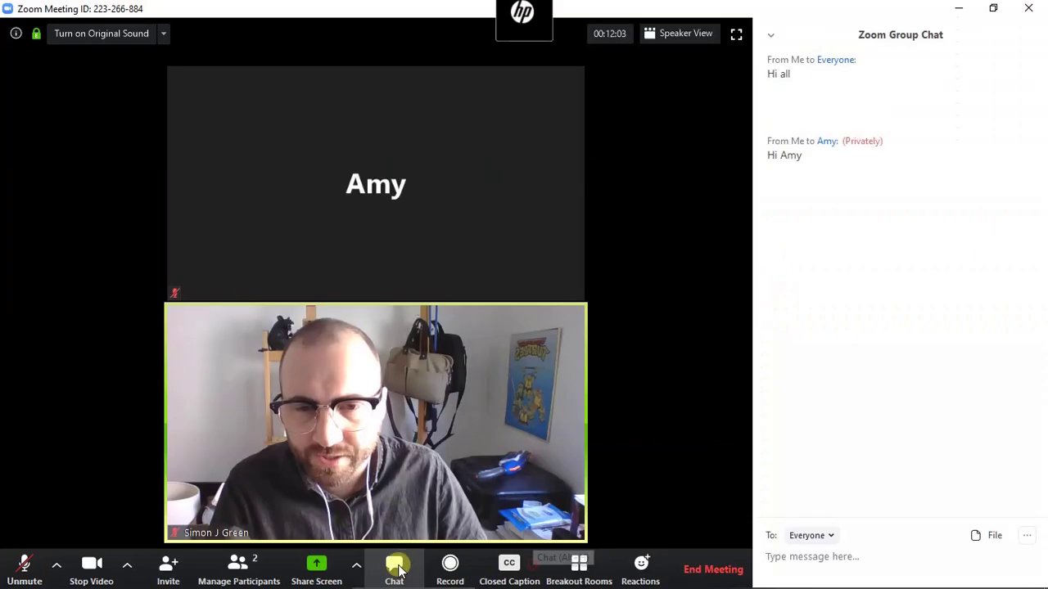
pyautogui.click(239, 566)
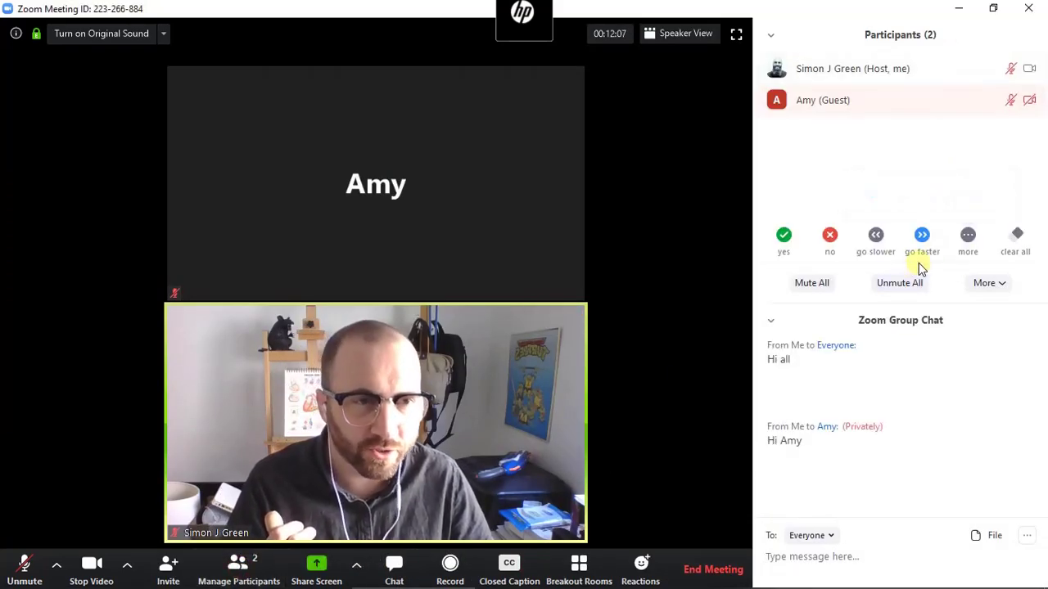
pyautogui.moveTo(918, 304)
pyautogui.mouseDown()
pyautogui.moveTo(919, 390)
pyautogui.moveTo(921, 145)
pyautogui.moveTo(915, 393)
pyautogui.moveTo(917, 296)
pyautogui.mouseUp()
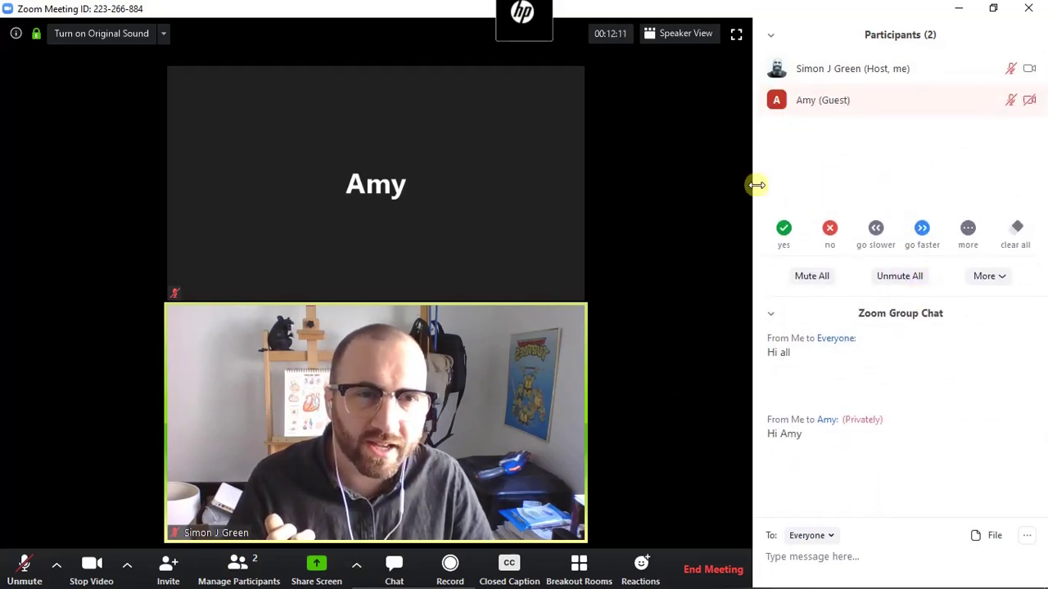
pyautogui.moveTo(756, 185); pyautogui.dragTo(849, 182)
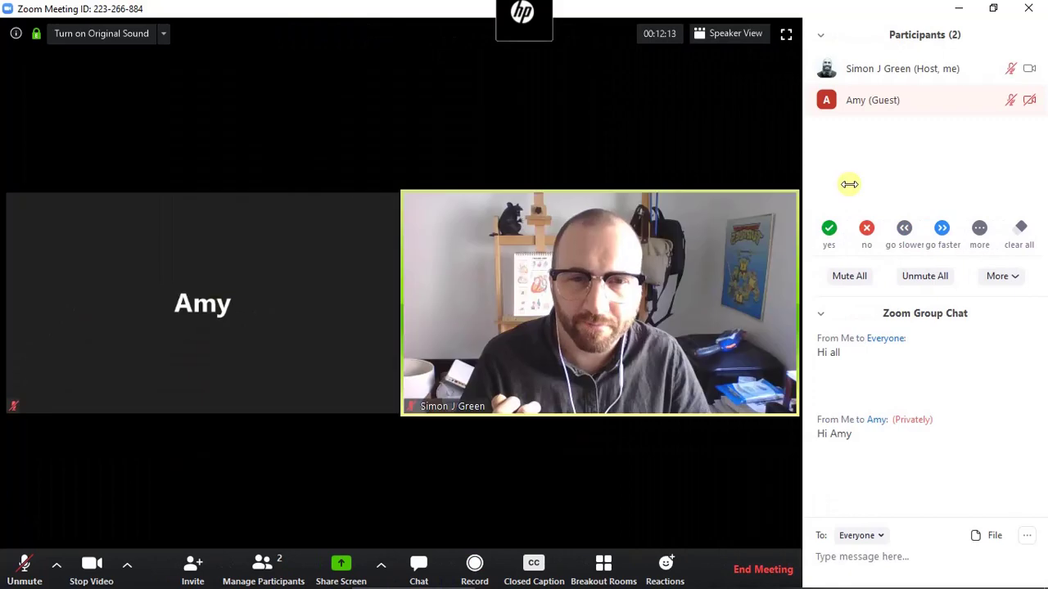
pyautogui.click(262, 565)
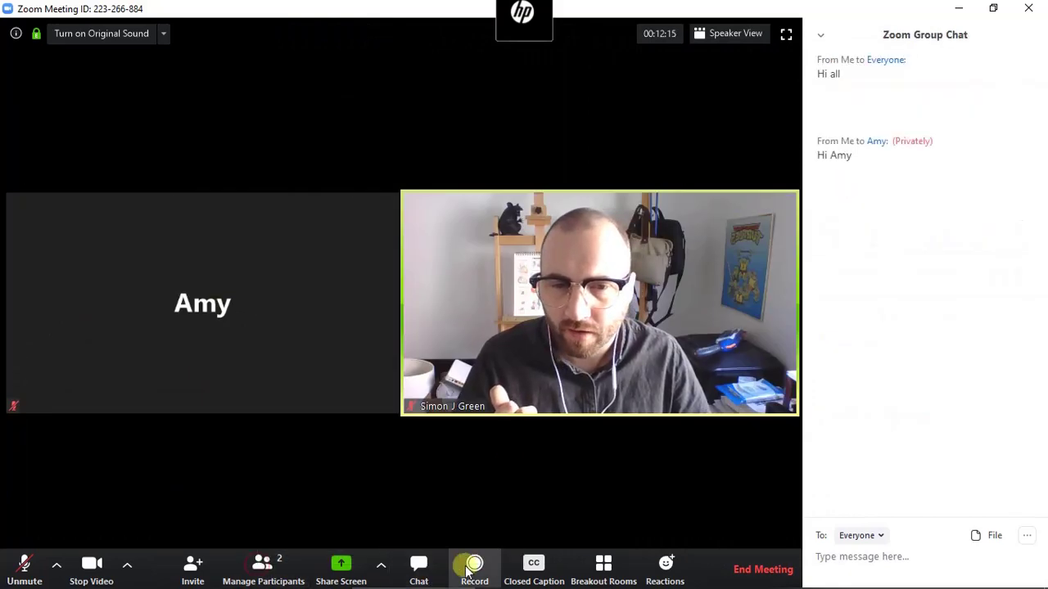
pyautogui.click(418, 565)
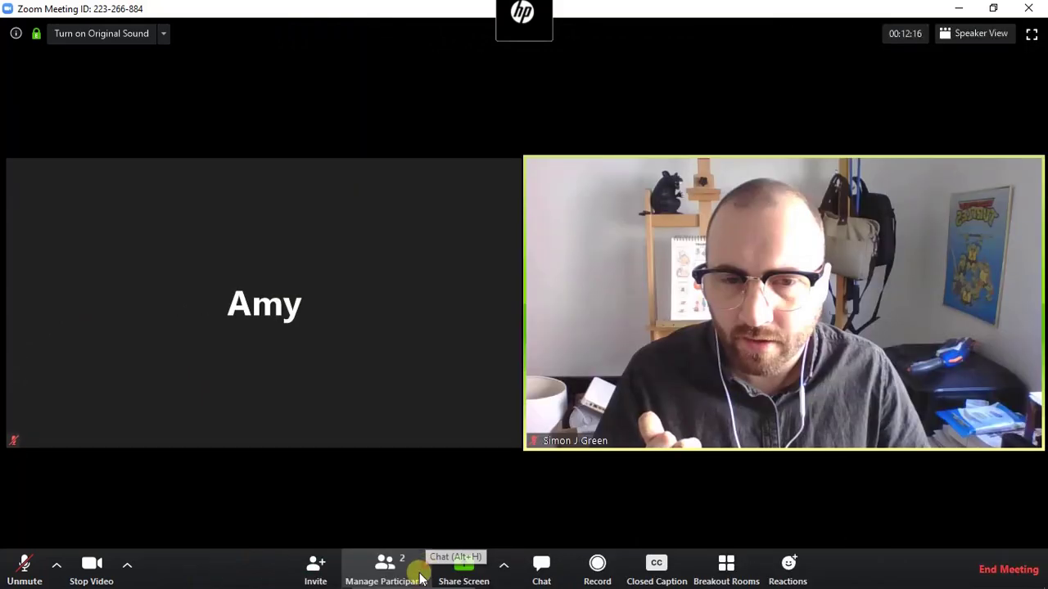
# Record a short stretch of the meeting, stop the recording and dismiss the file conversion notice
pyautogui.click(603, 576)
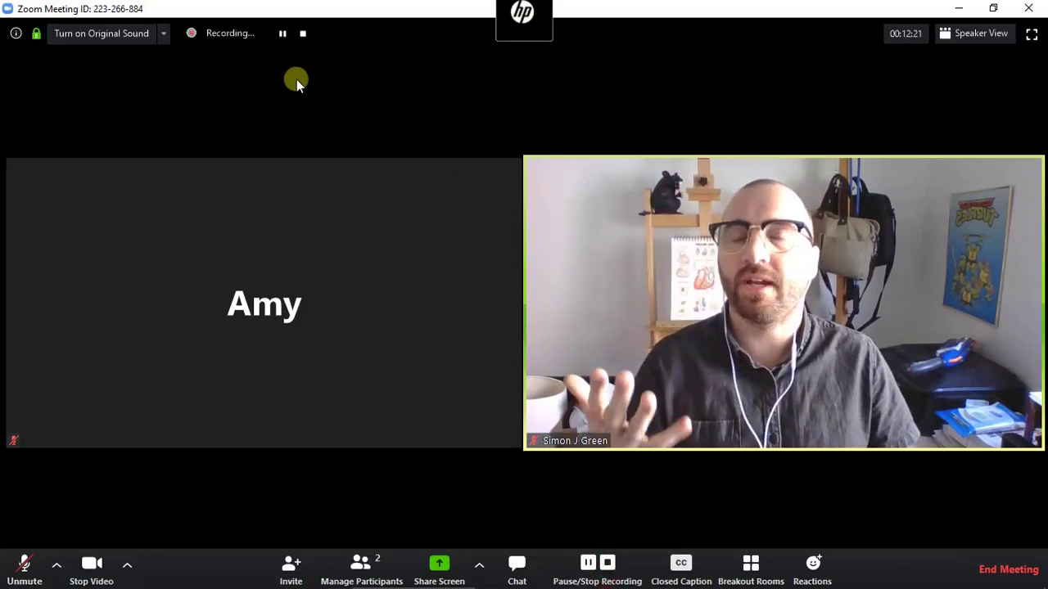
pyautogui.click(305, 35)
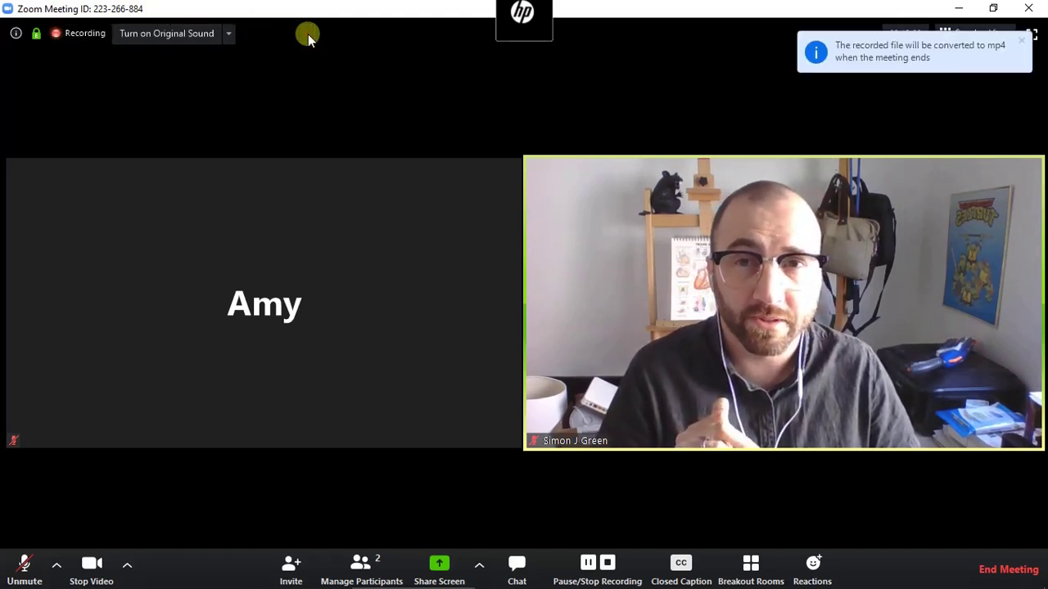
pyautogui.click(1023, 39)
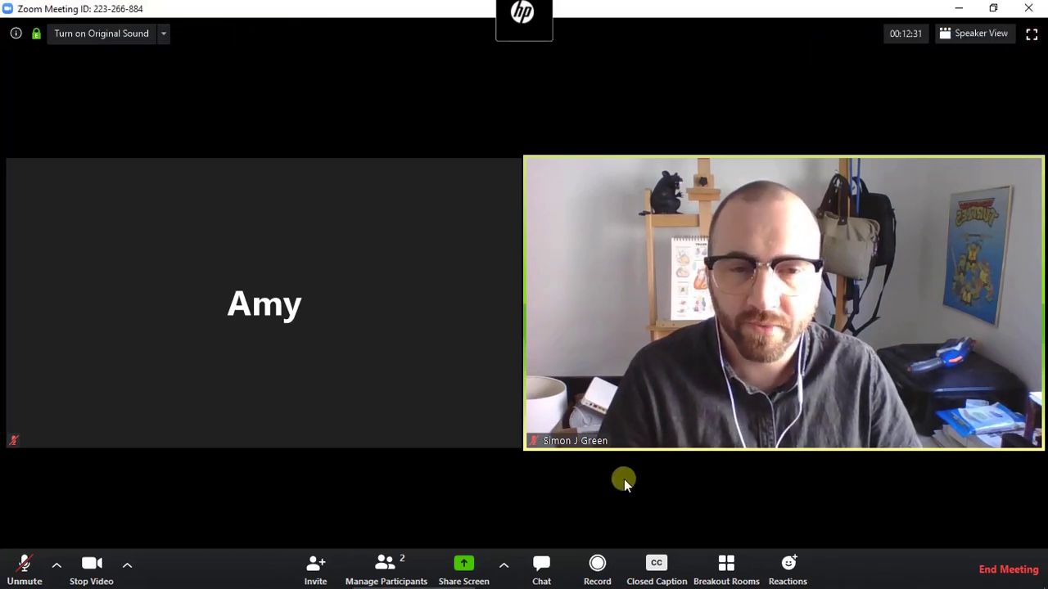
# Examine the closed caption options for assigning a typist or using a third-party service, and close them
pyautogui.click(656, 573)
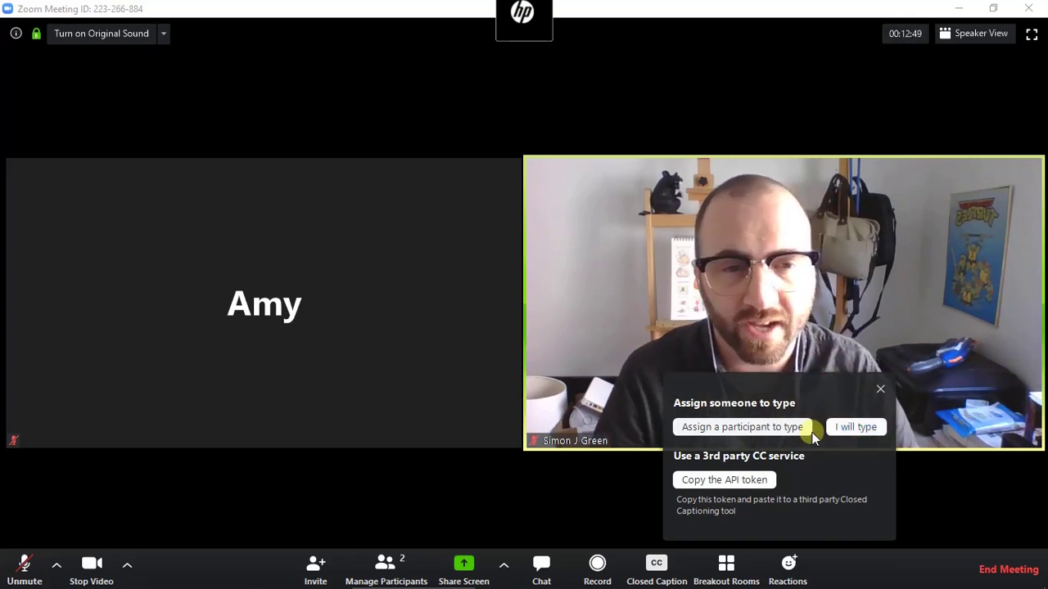
pyautogui.click(880, 389)
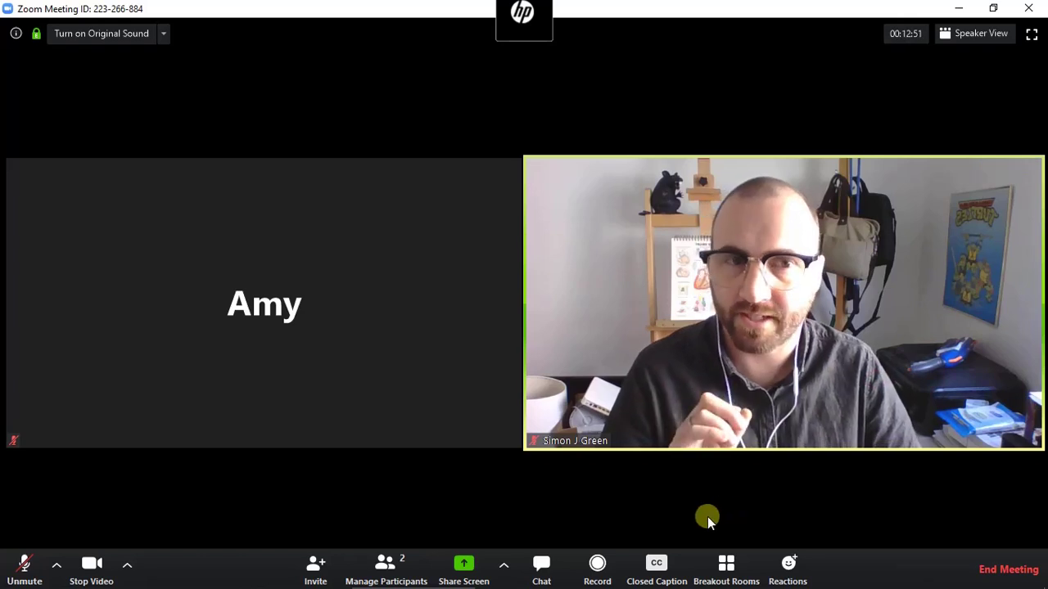
# Create 2 breakout rooms with participants assigned manually
pyautogui.click(726, 569)
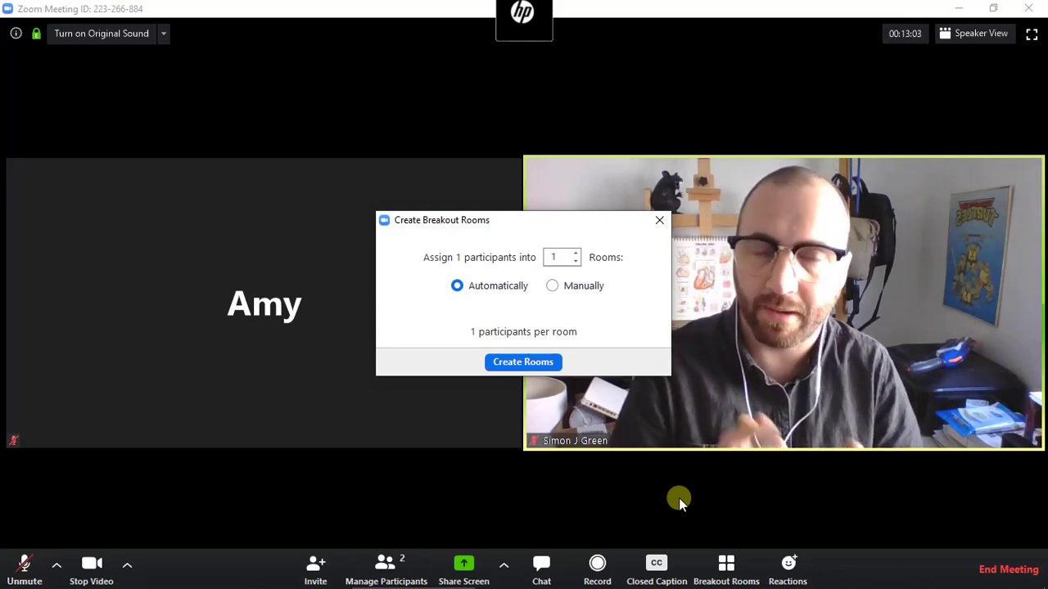
pyautogui.moveTo(651, 427)
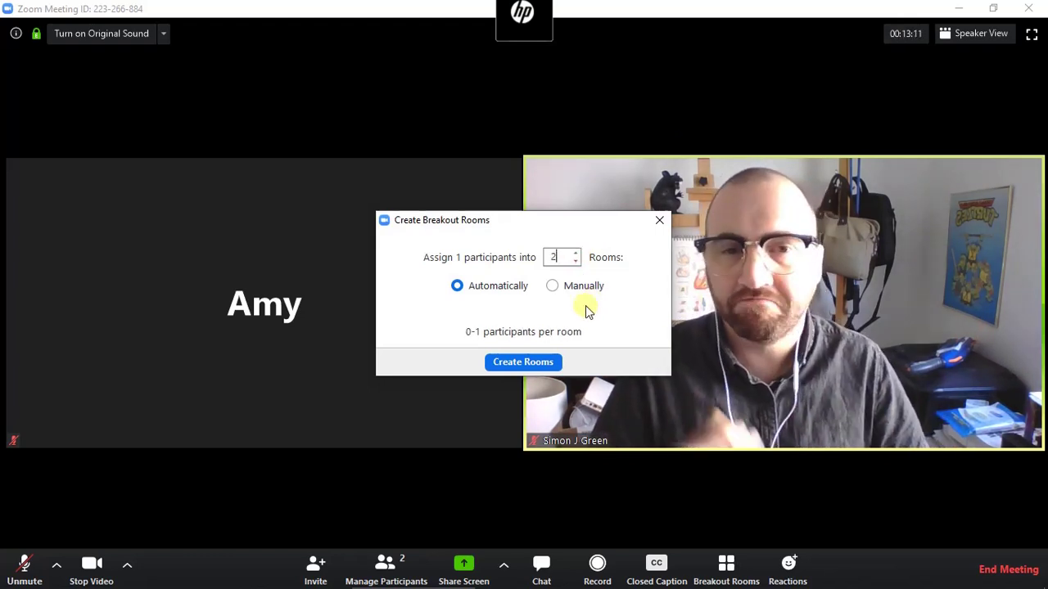
pyautogui.click(551, 285)
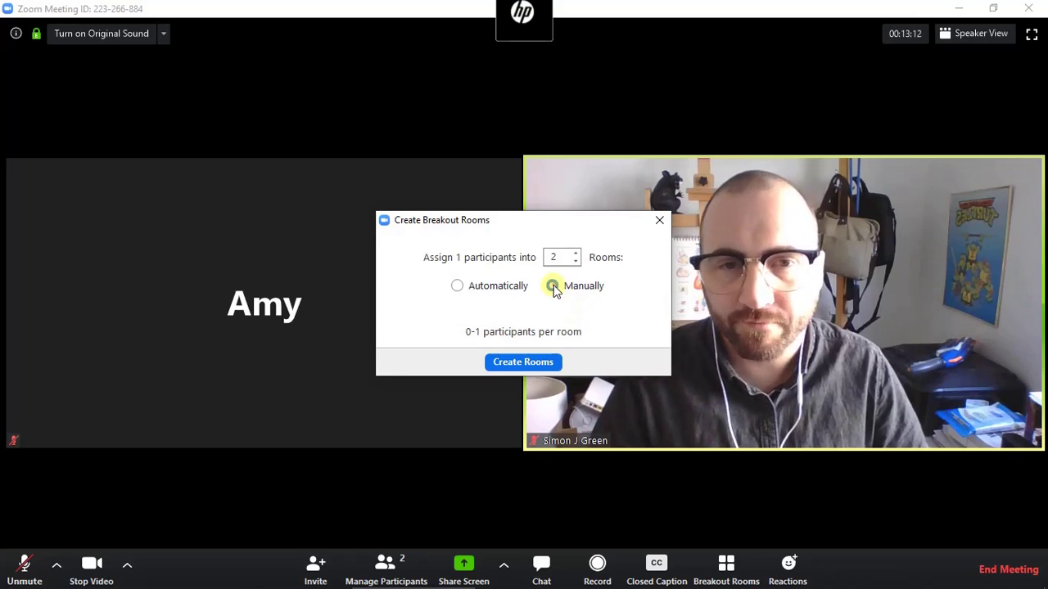
pyautogui.click(528, 365)
# Rename the first breakout room as Red and the second as Green
pyautogui.click(491, 140)
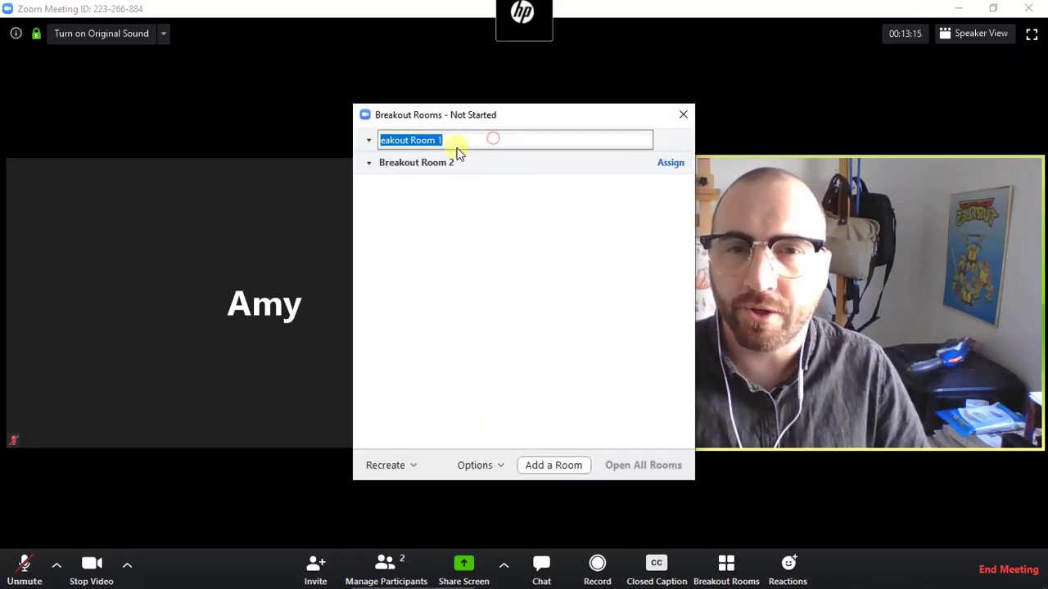
pyautogui.write('Red')
pyautogui.press('Return')
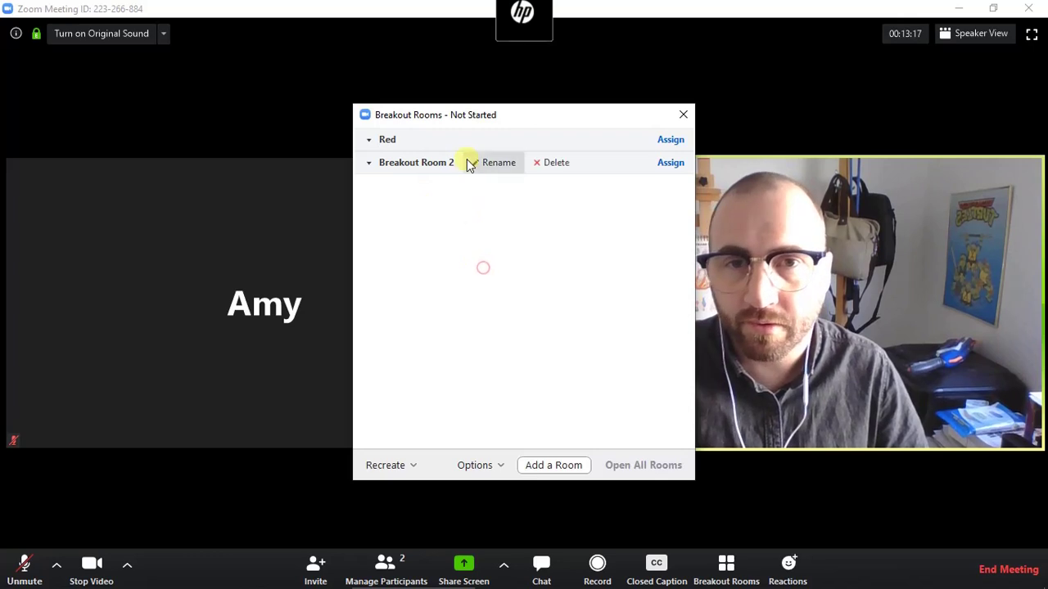
pyautogui.click(475, 162)
pyautogui.write('Green')
pyautogui.press('Return')
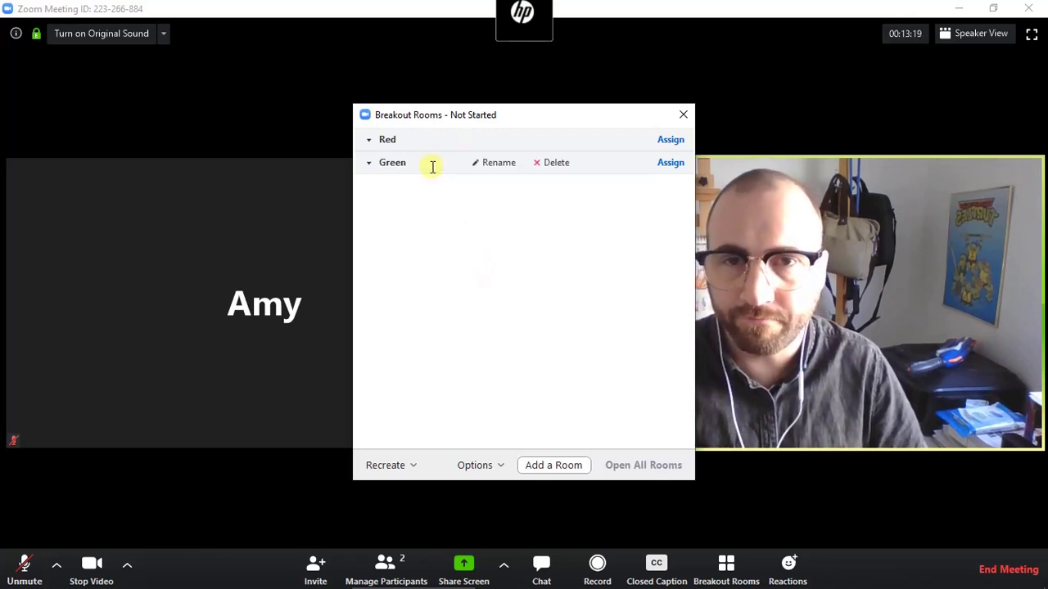
# Assign the guest participant to the Green breakout room and close the breakout rooms window without opening the rooms
pyautogui.click(671, 163)
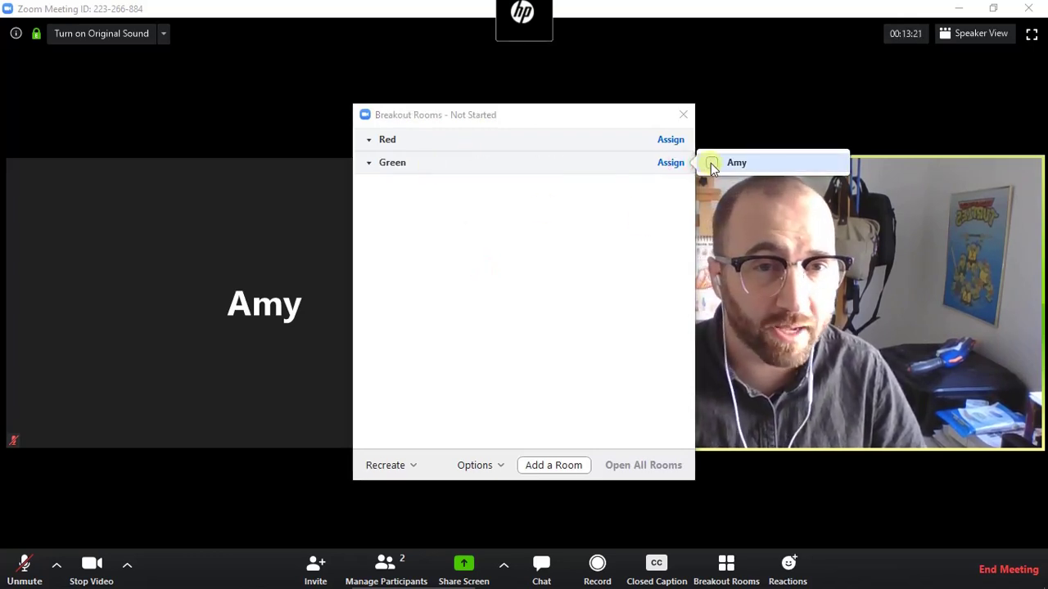
pyautogui.click(711, 163)
pyautogui.click(607, 250)
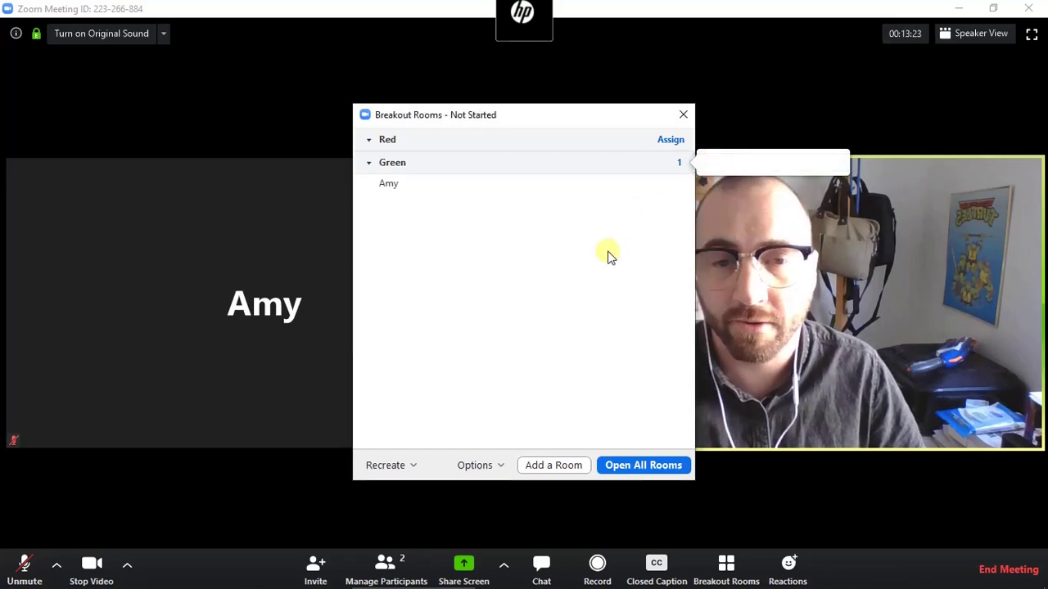
pyautogui.click(684, 116)
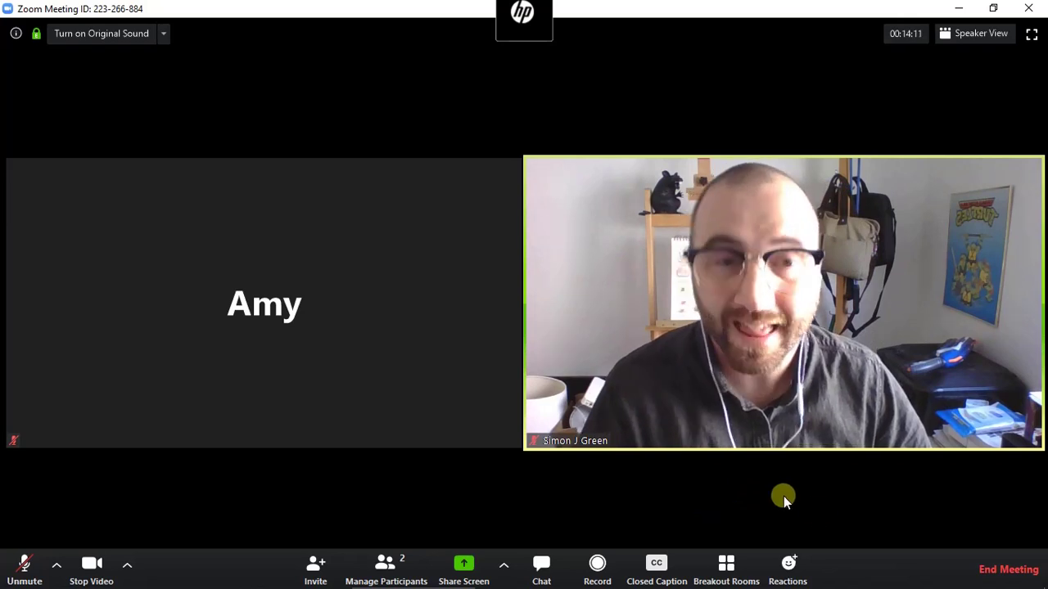
# Send a thumbs-up reaction to the meeting, followed by a clapping-hands reaction
pyautogui.click(786, 573)
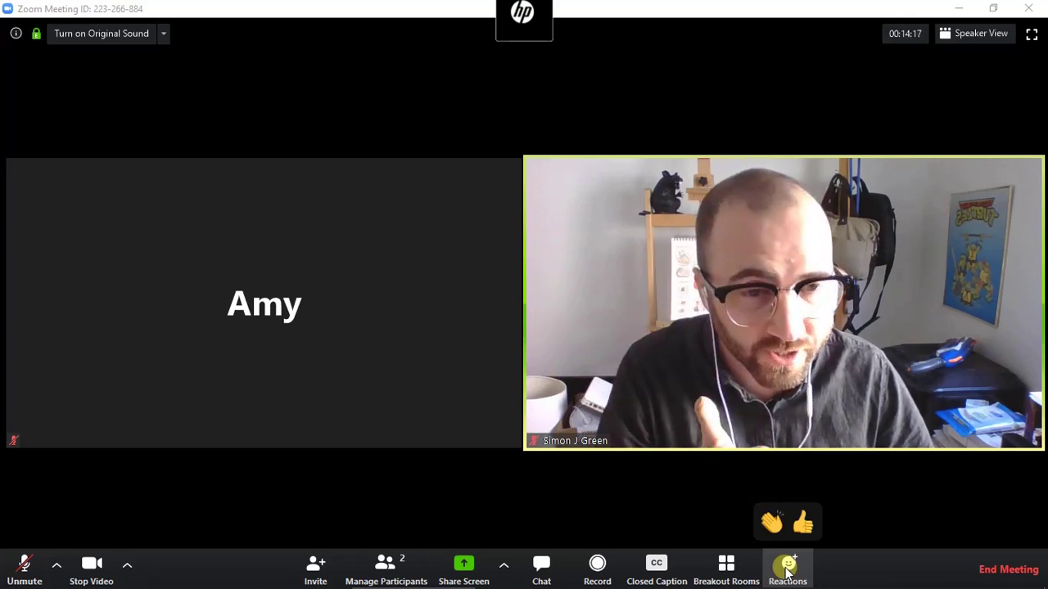
pyautogui.click(801, 522)
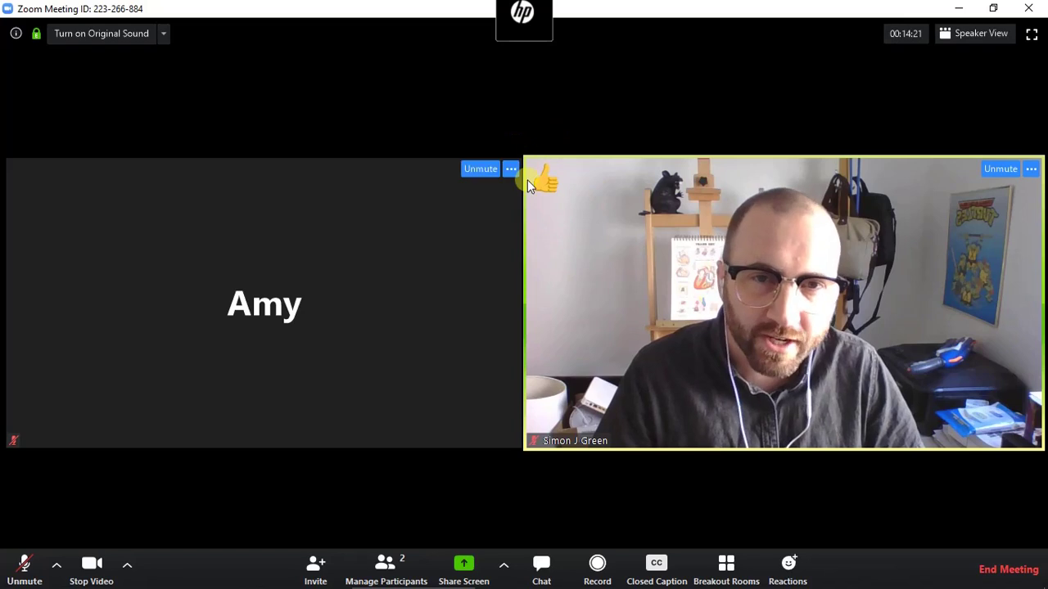
pyautogui.click(788, 563)
pyautogui.click(767, 521)
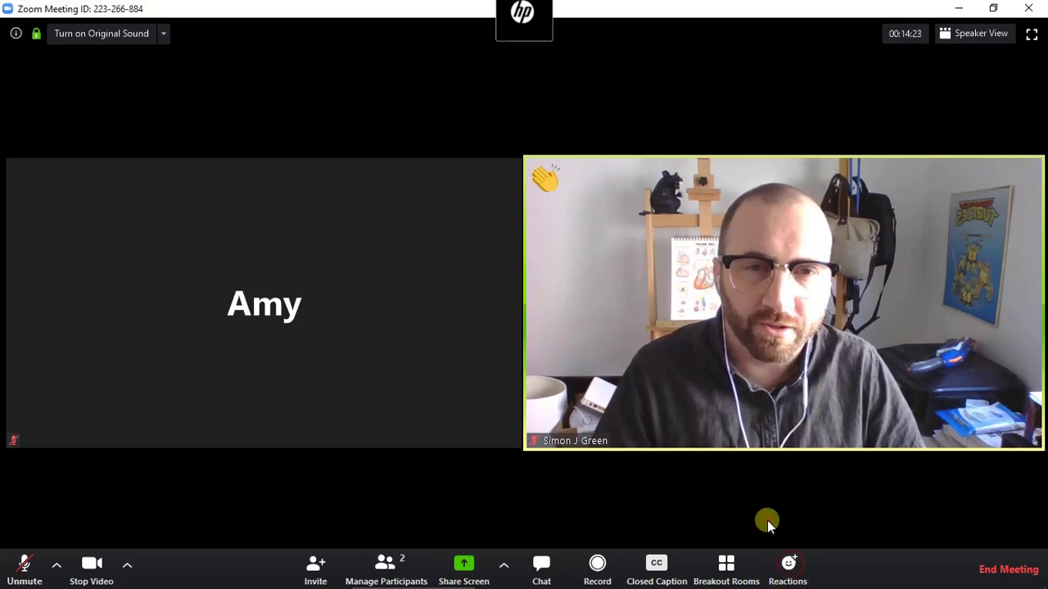